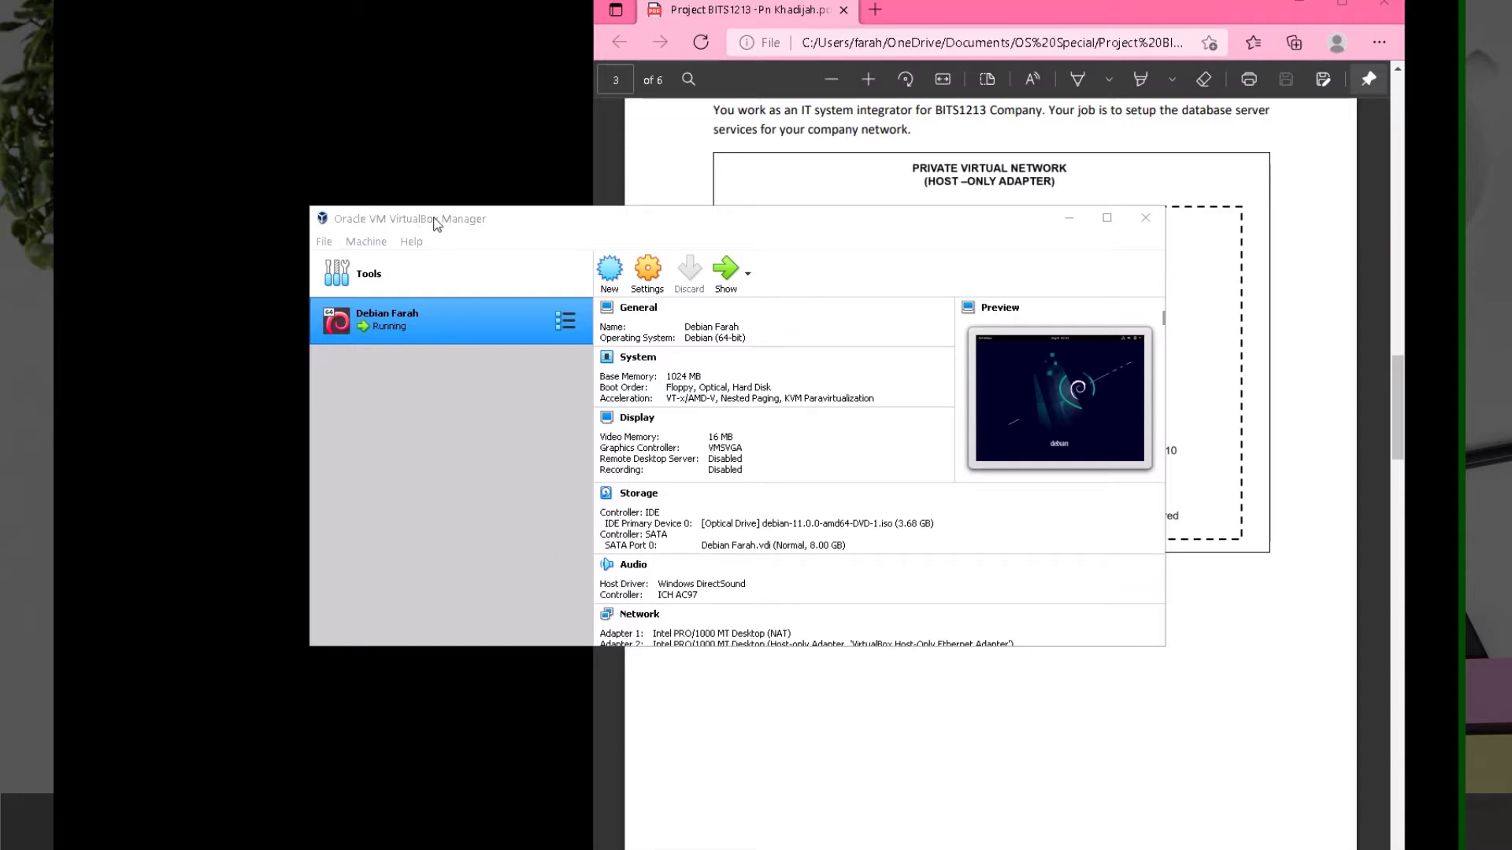
Confirm the Debian VM's network settings: adapter 1 on NAT, adapter 2 host-only.
click(646, 273)
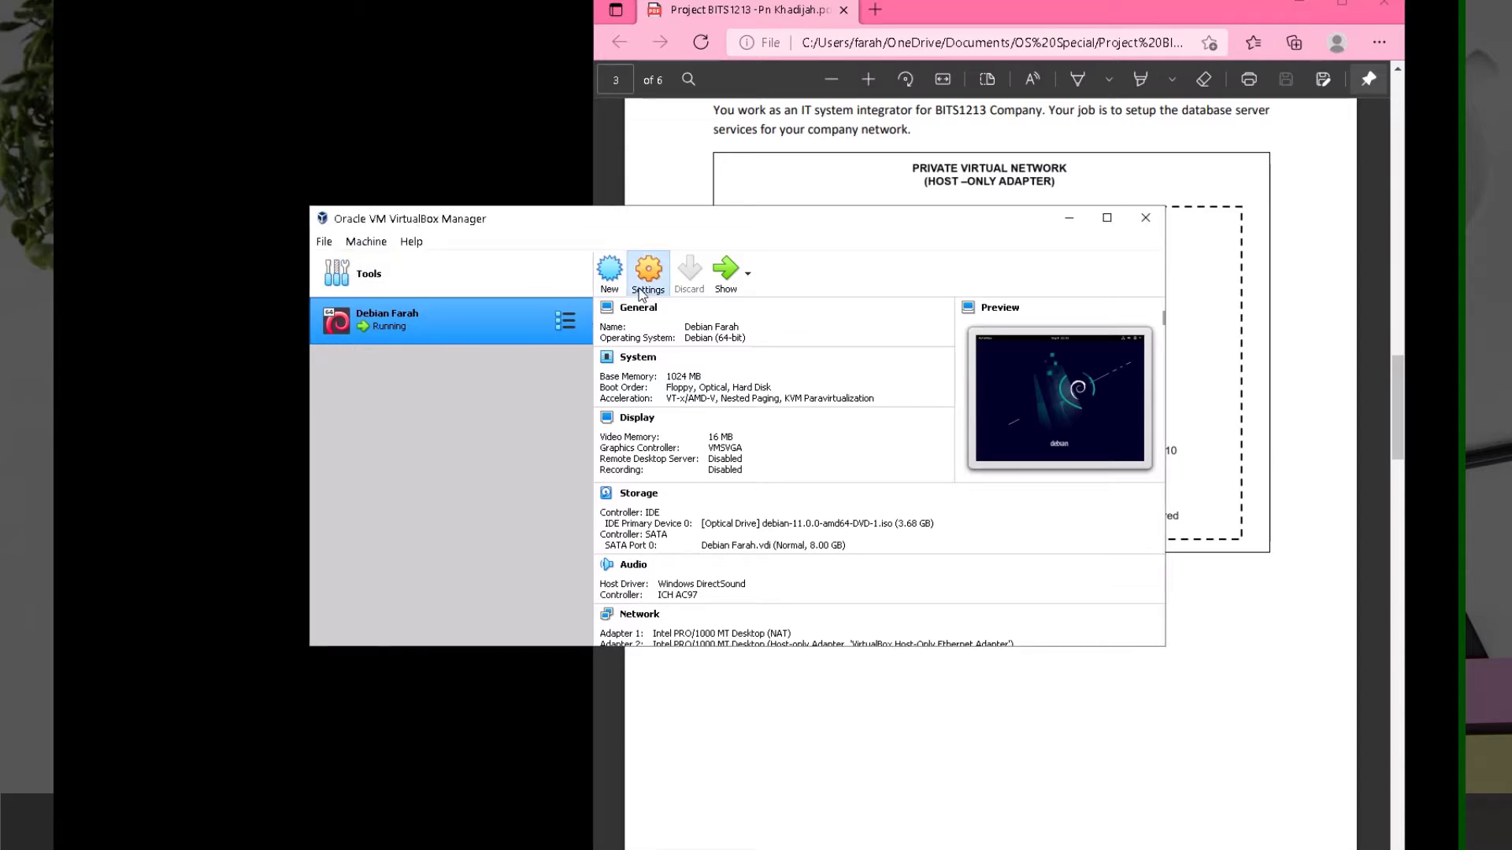
click(520, 388)
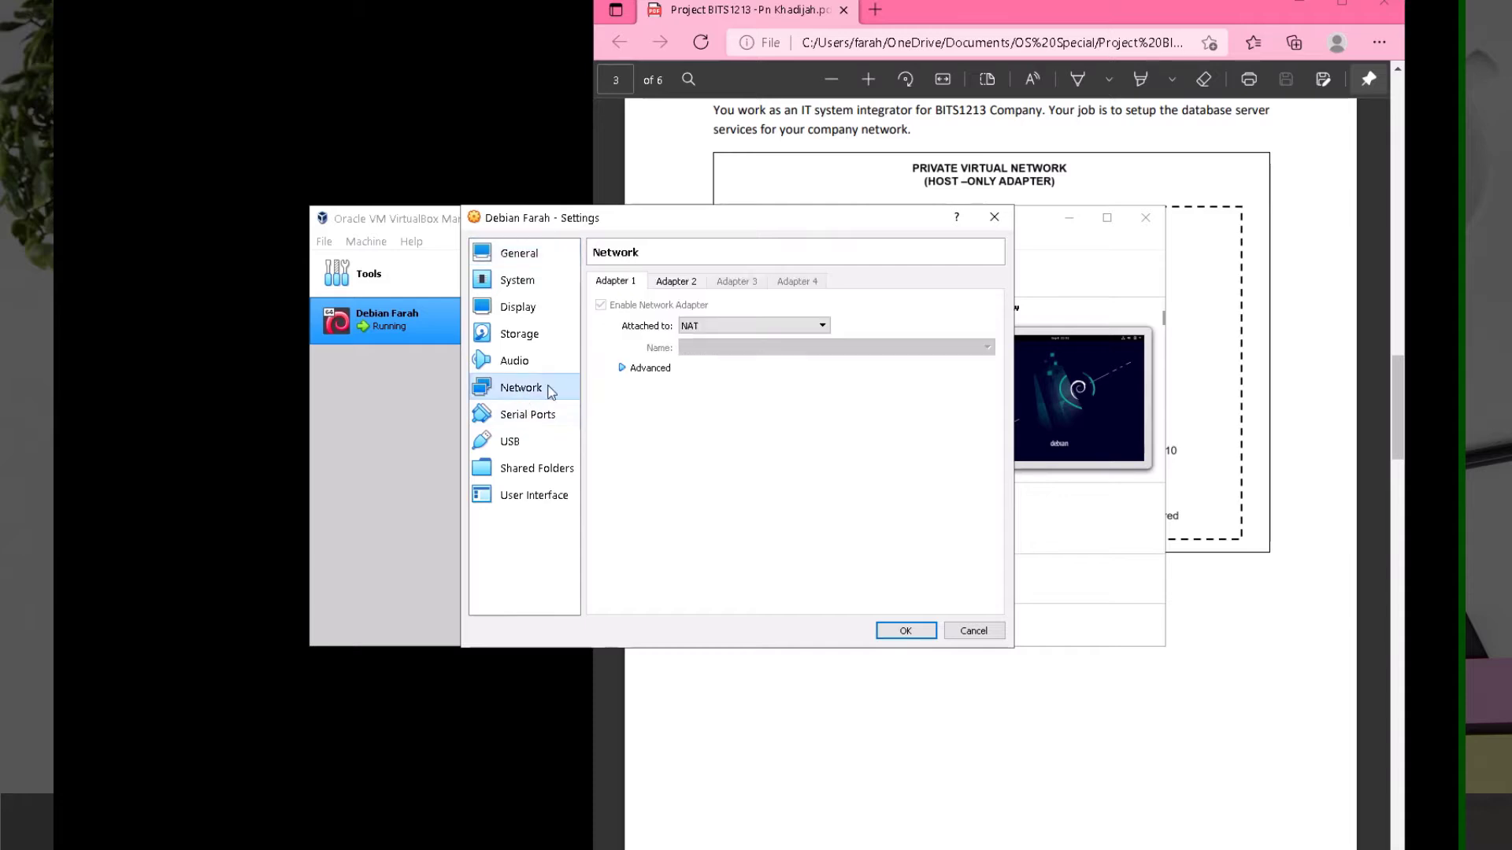
click(706, 325)
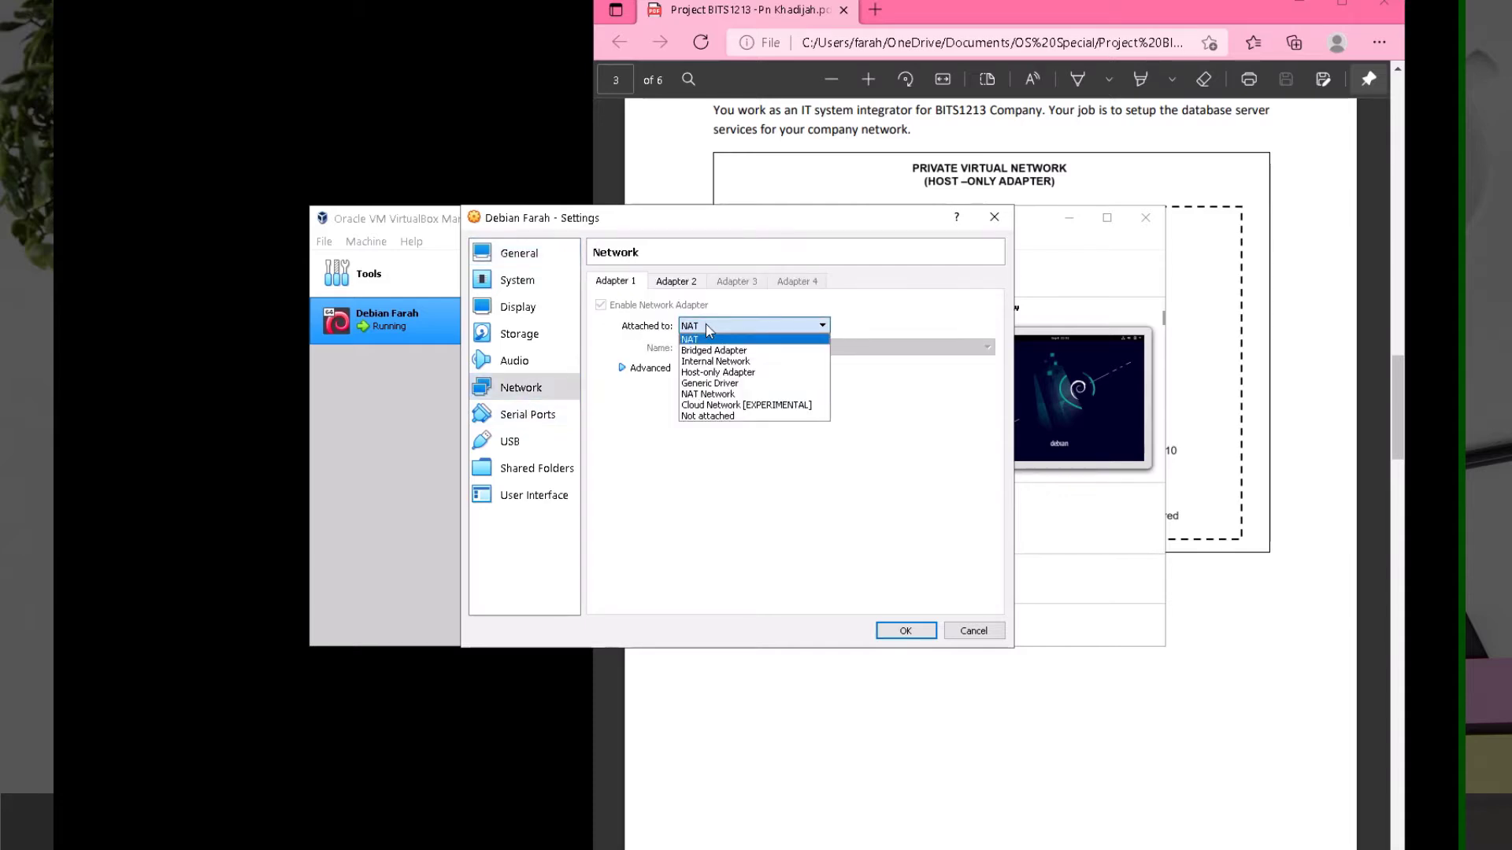
click(713, 340)
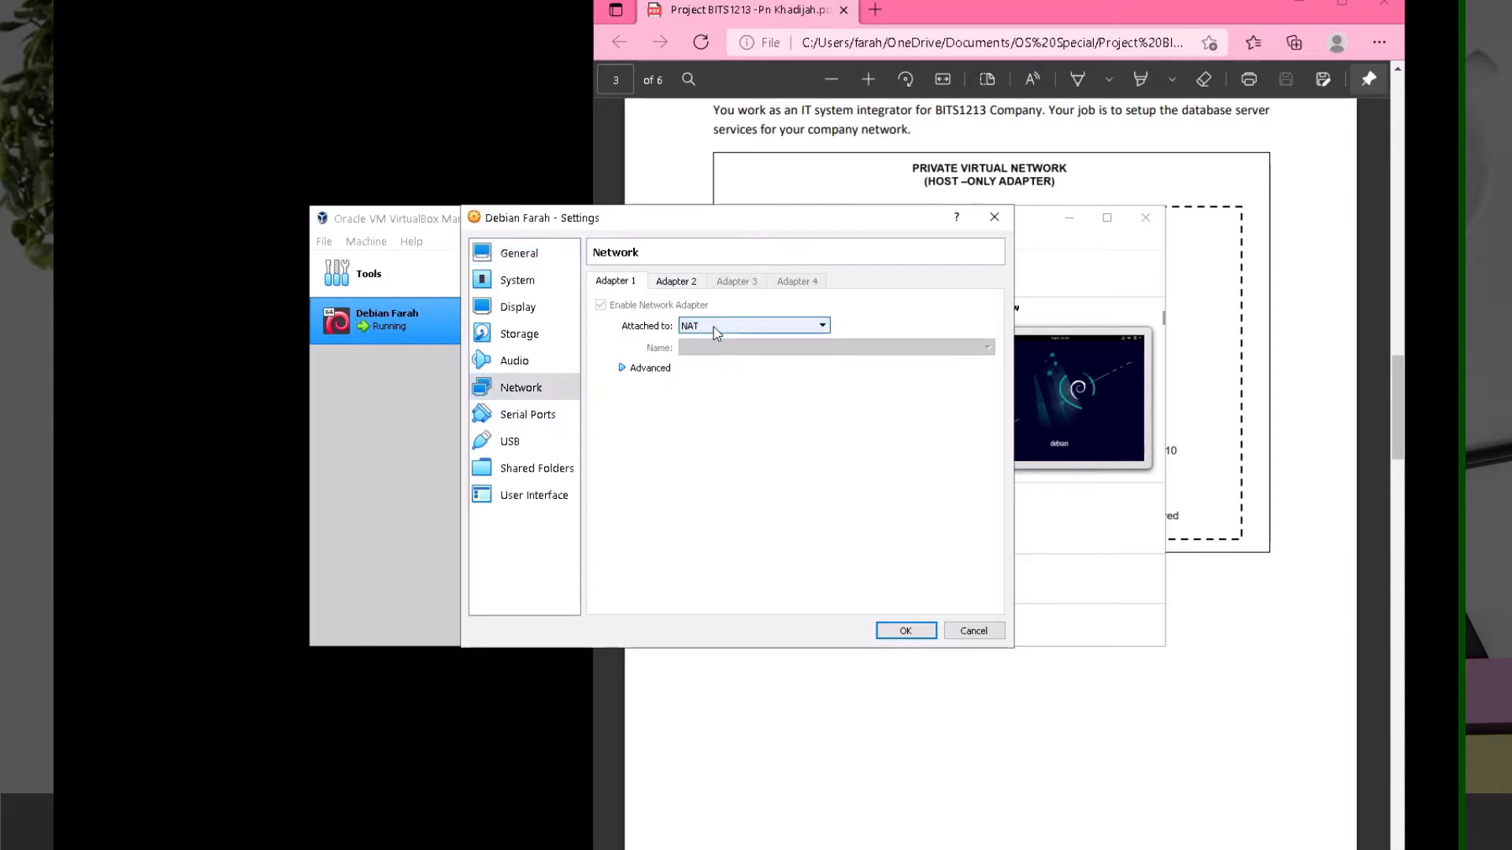
click(676, 282)
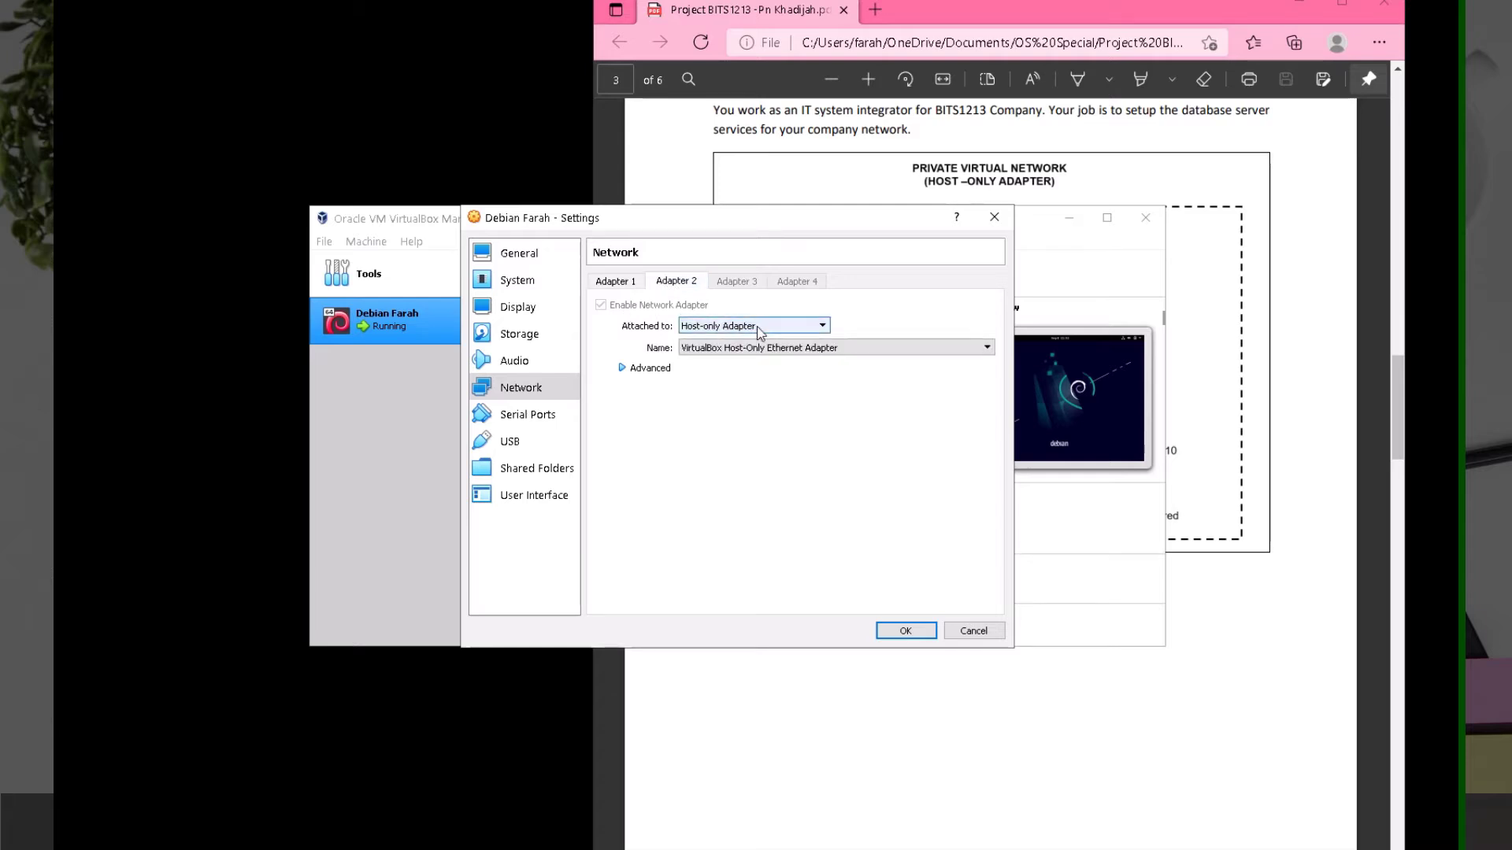
click(759, 326)
click(733, 360)
click(813, 348)
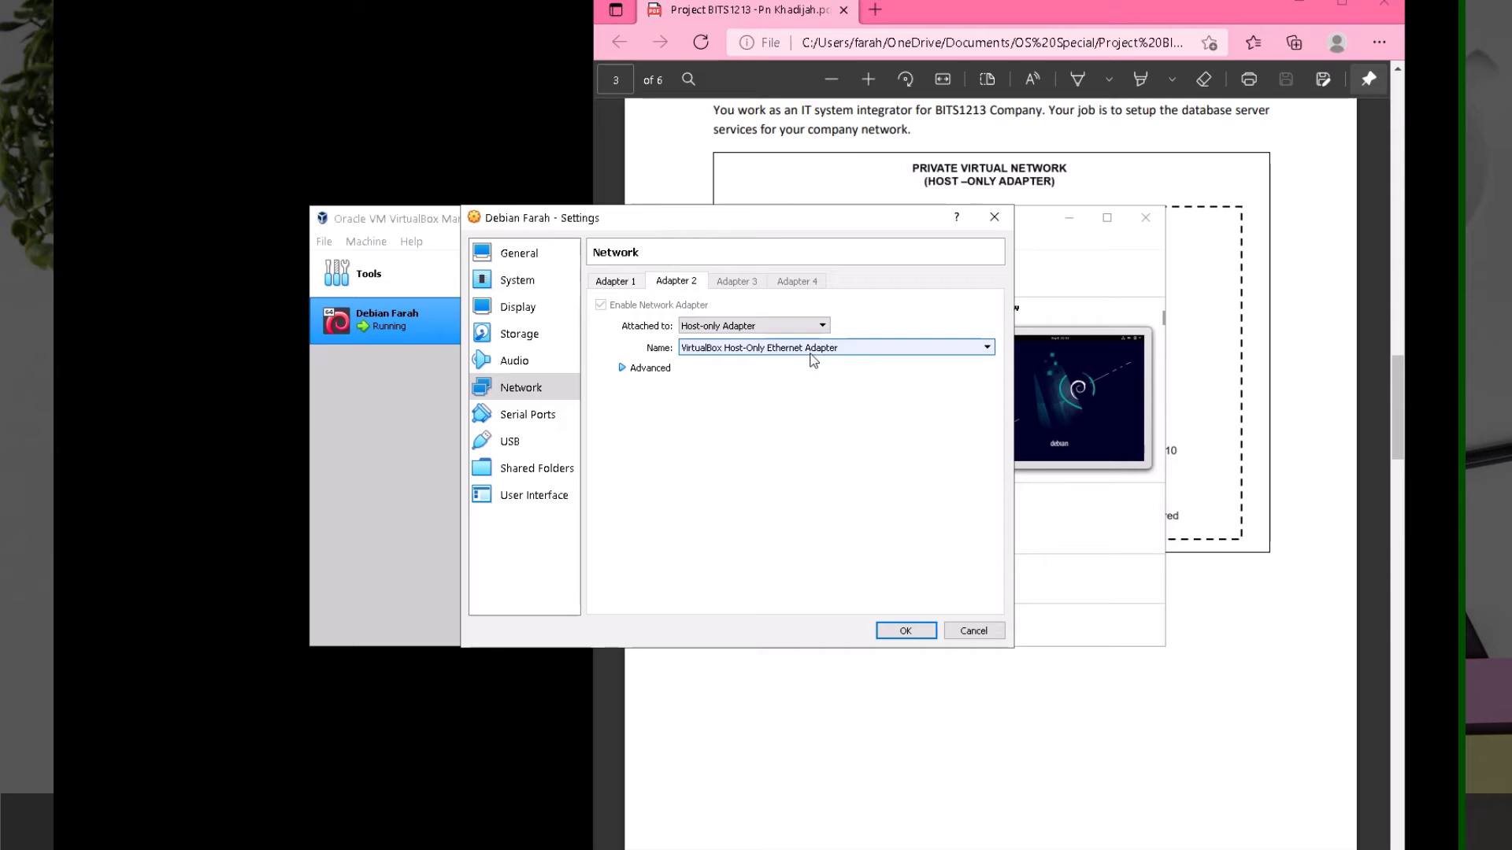
click(906, 631)
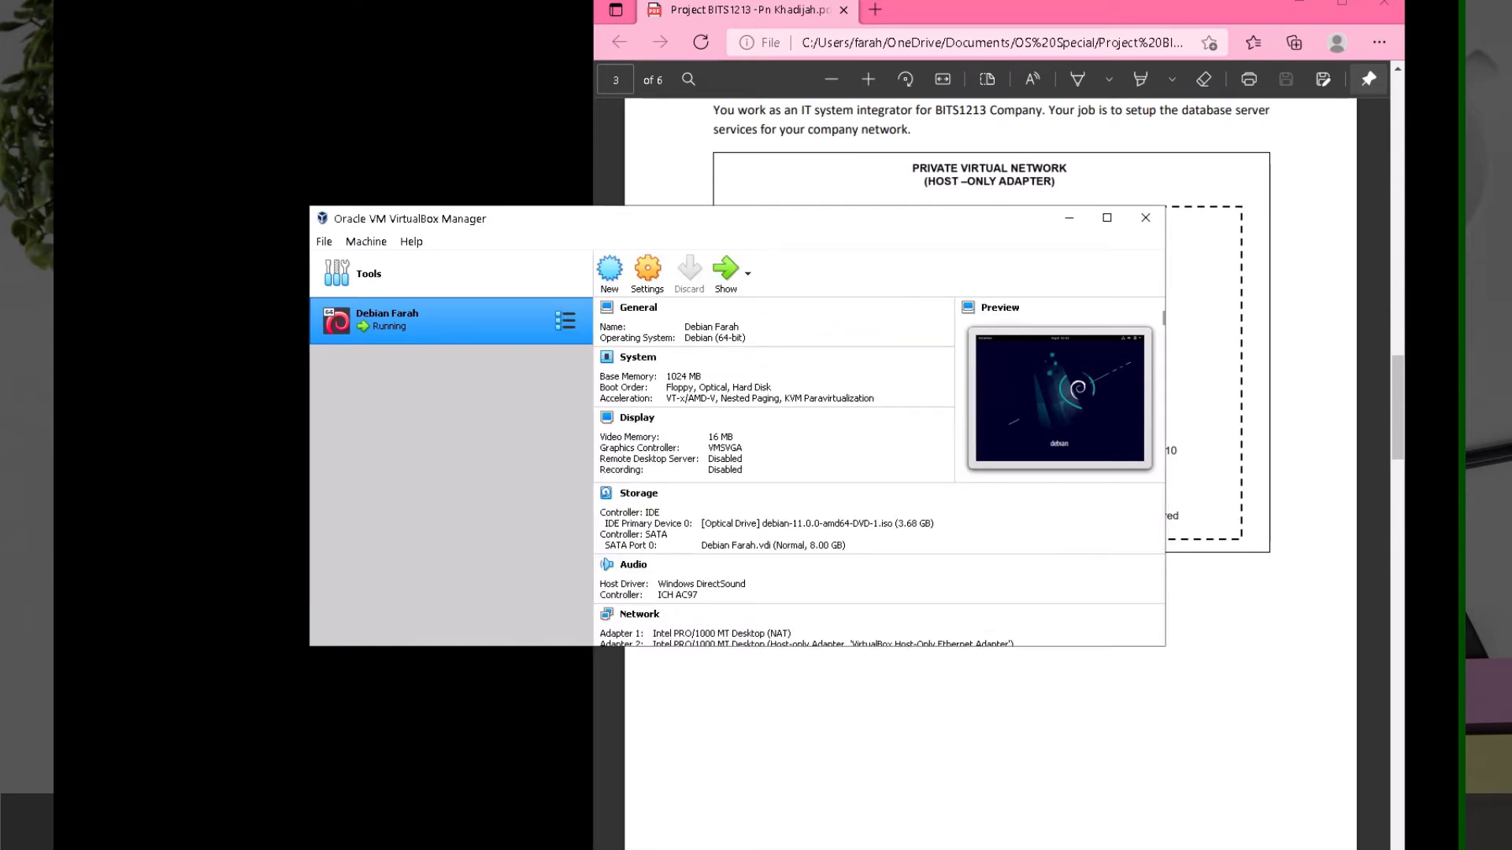
Move the Debian window left and check its Ethernet status: enp0s3 connected, enp0s8 off.
click(541, 788)
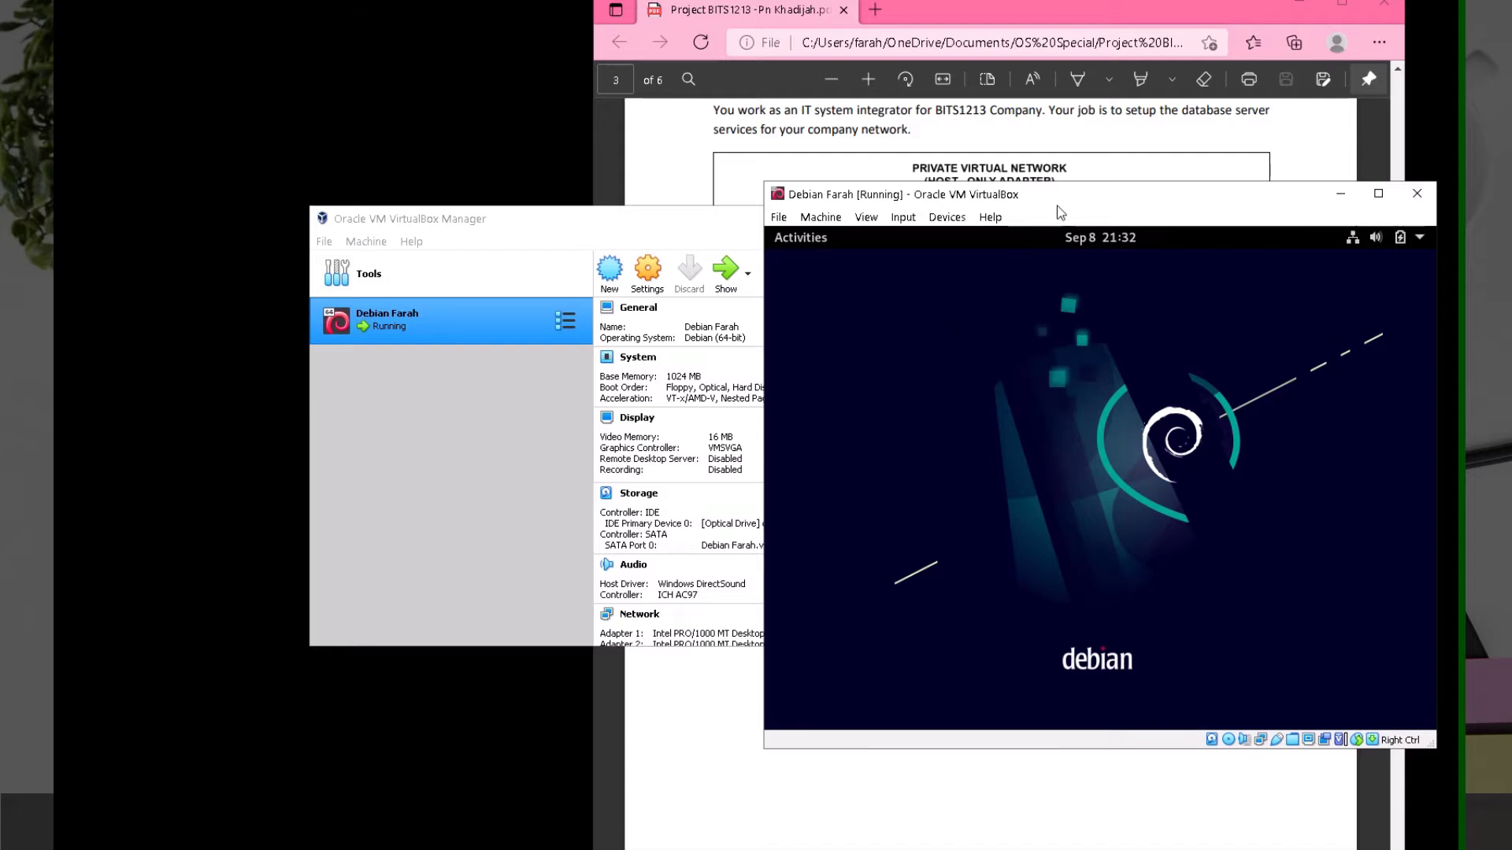
mouse_move(1049, 203)
mouse_down()
mouse_move(1016, 220)
mouse_move(790, 189)
mouse_up()
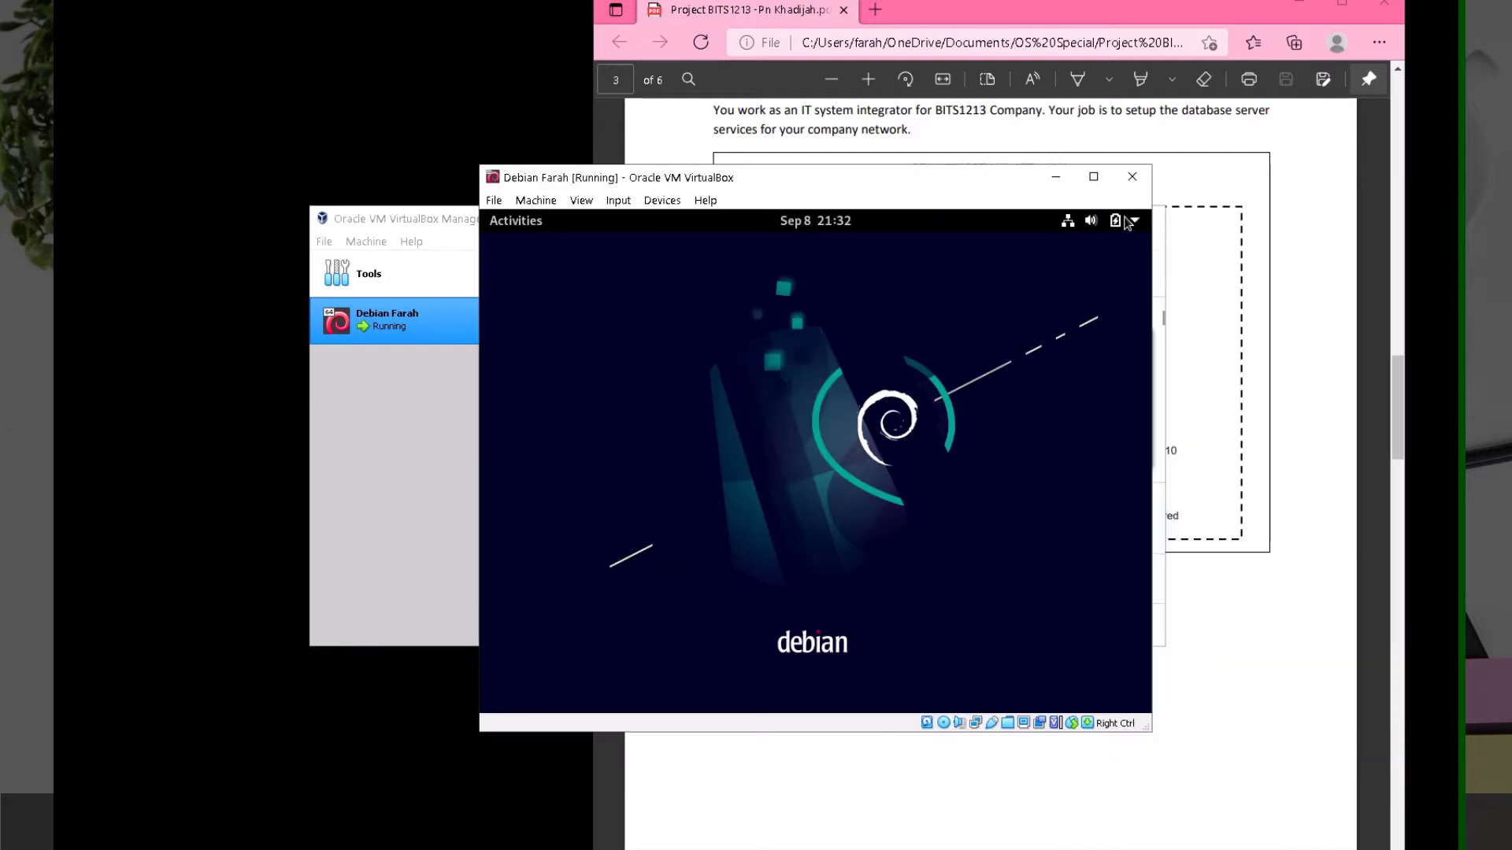
click(1132, 225)
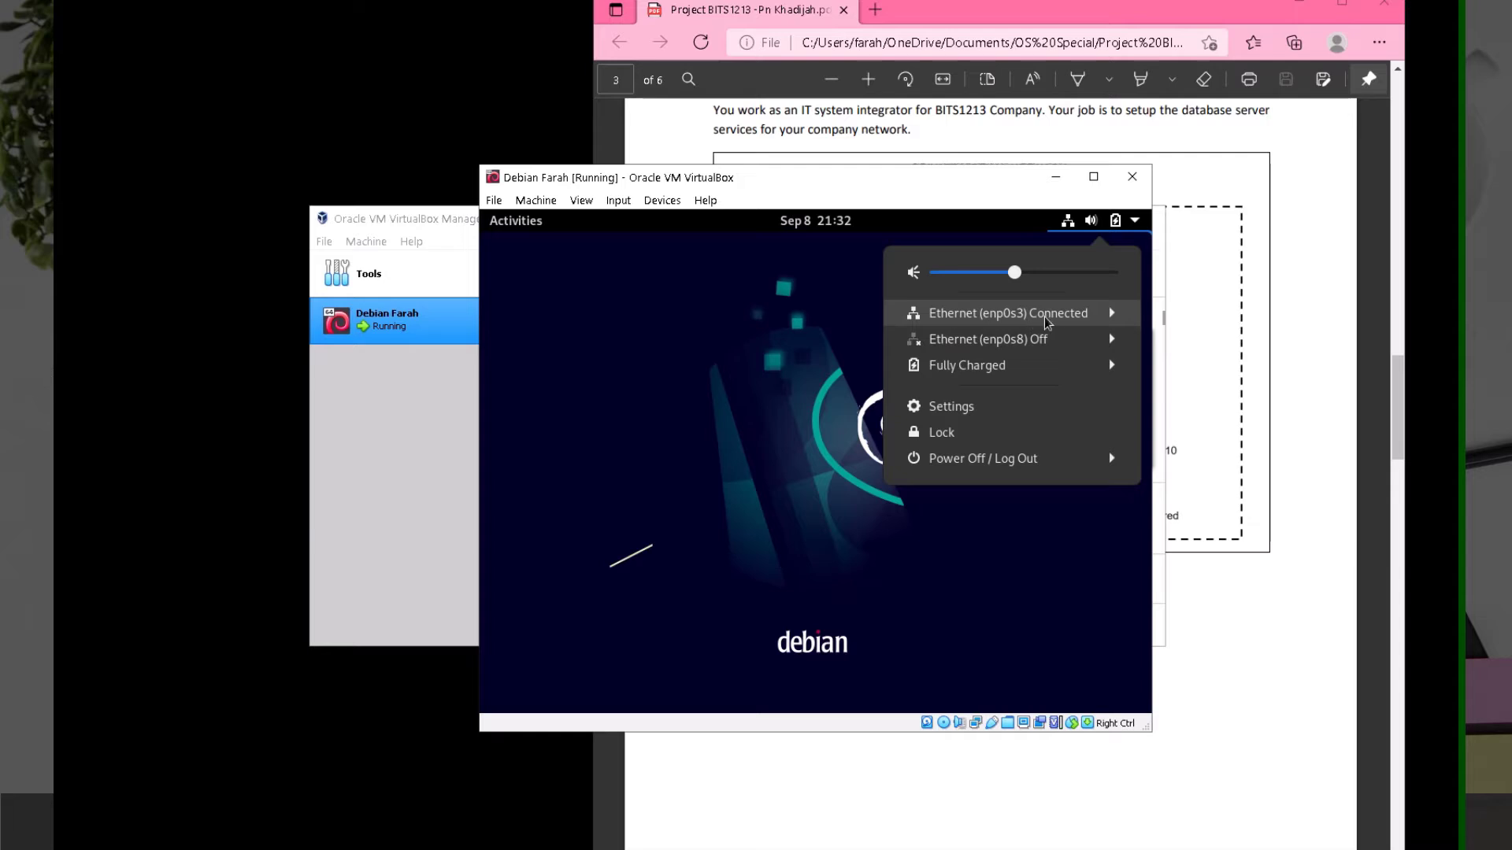
click(1040, 315)
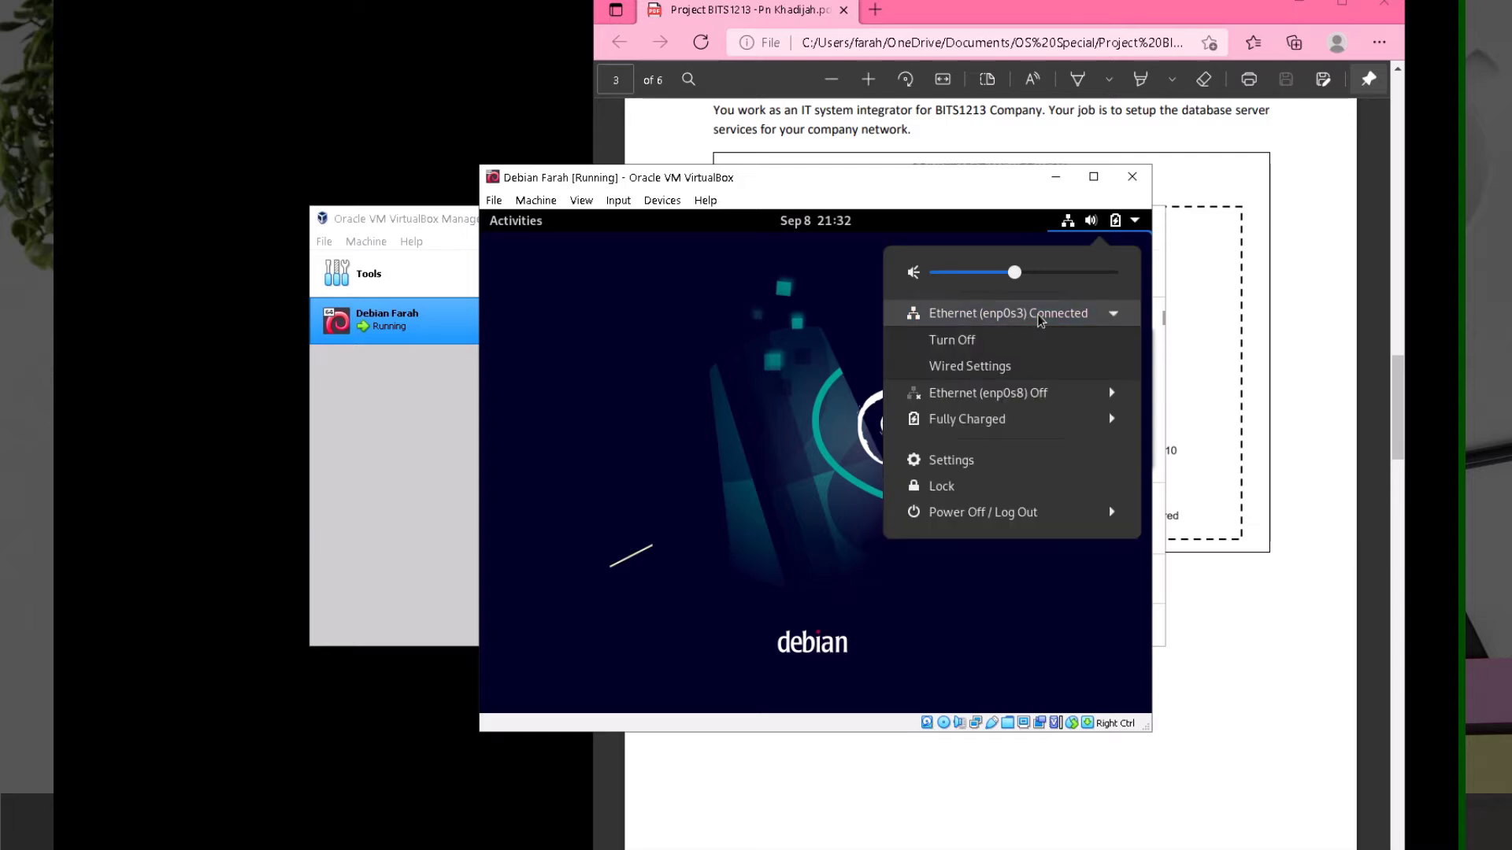
click(1039, 314)
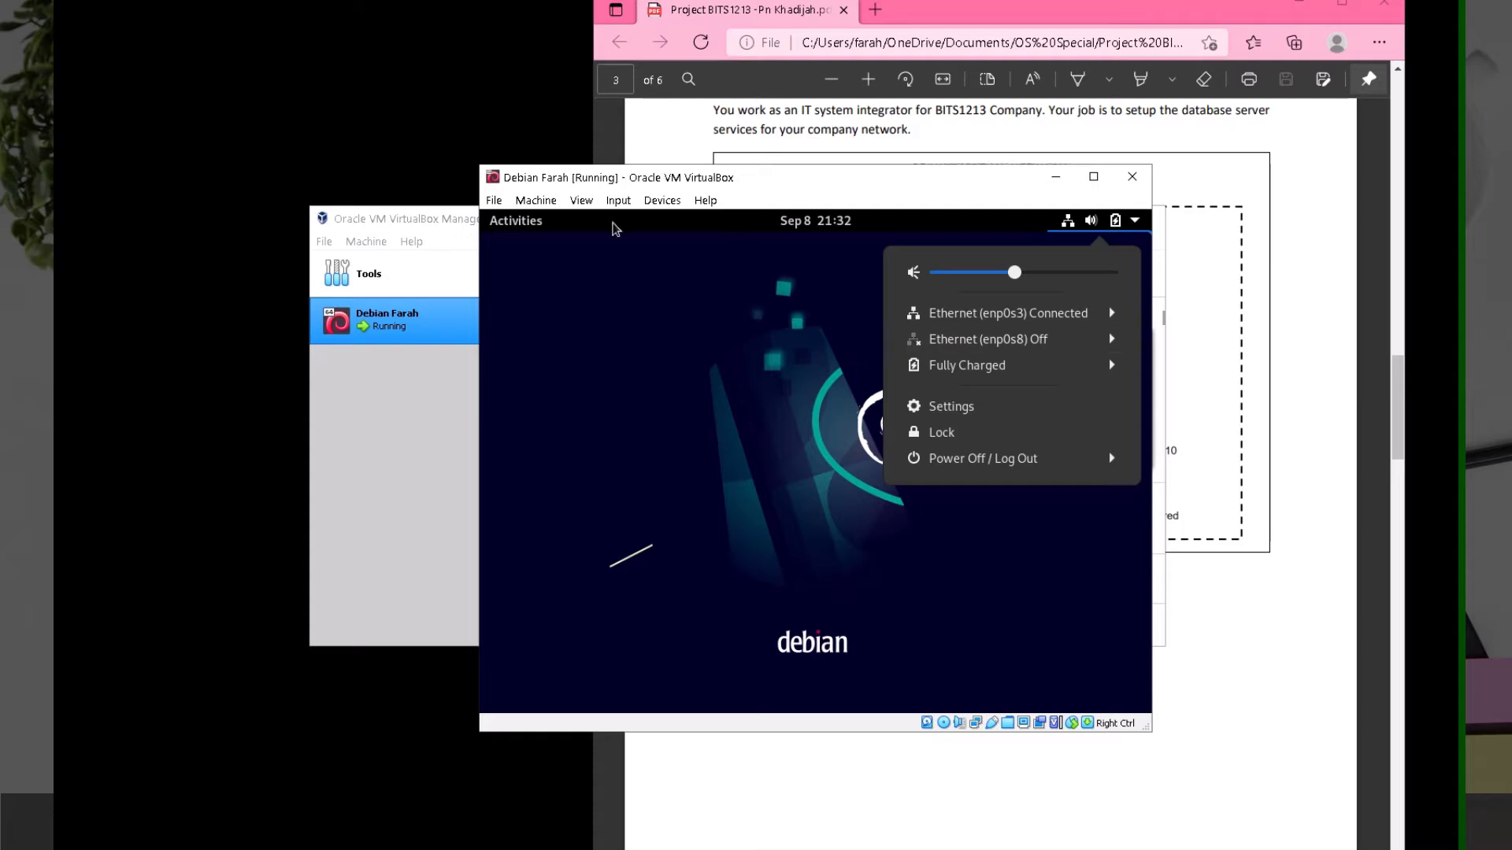
Run 'ip address show' in a Debian Terminal: enp0s3 is 10.0.2.15/24, enp0s8 has no address.
click(517, 220)
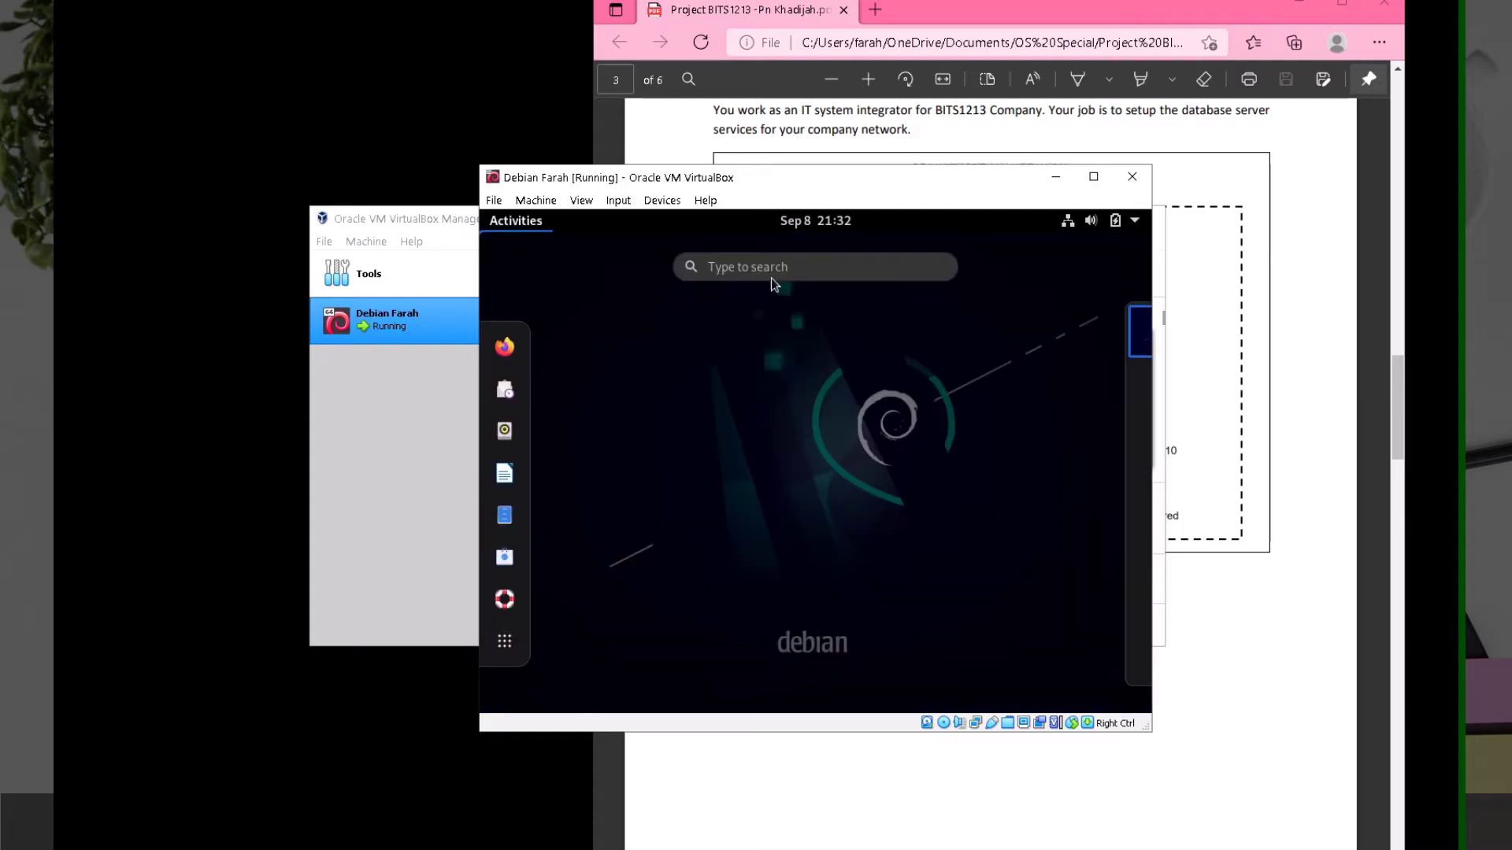
click(776, 284)
text(t)
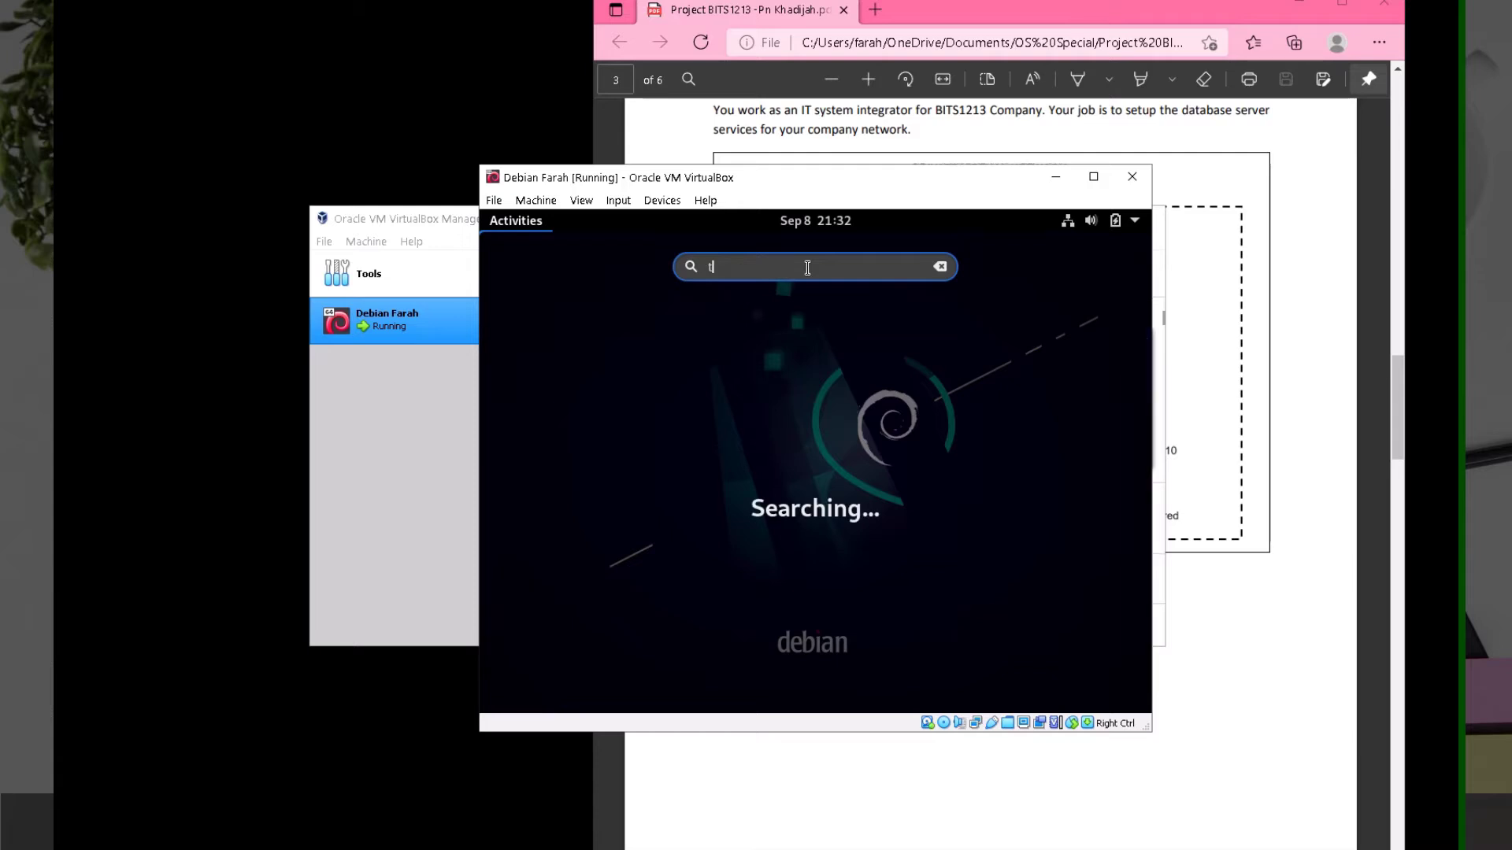
text(ernal)
key(Return)
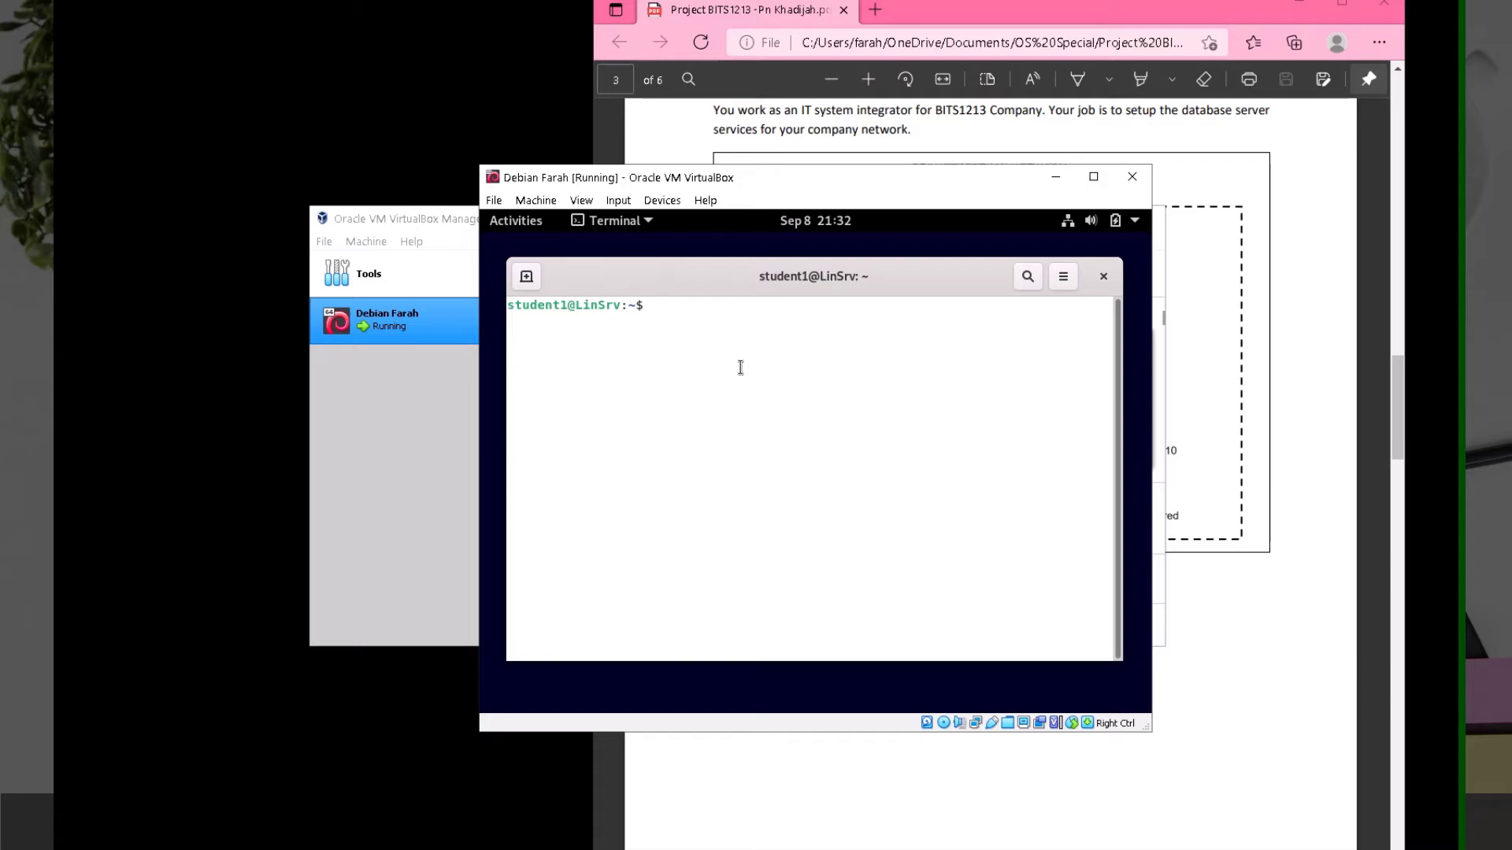
text(ip addr)
text(ess sh)
text(ow)
key(Return)
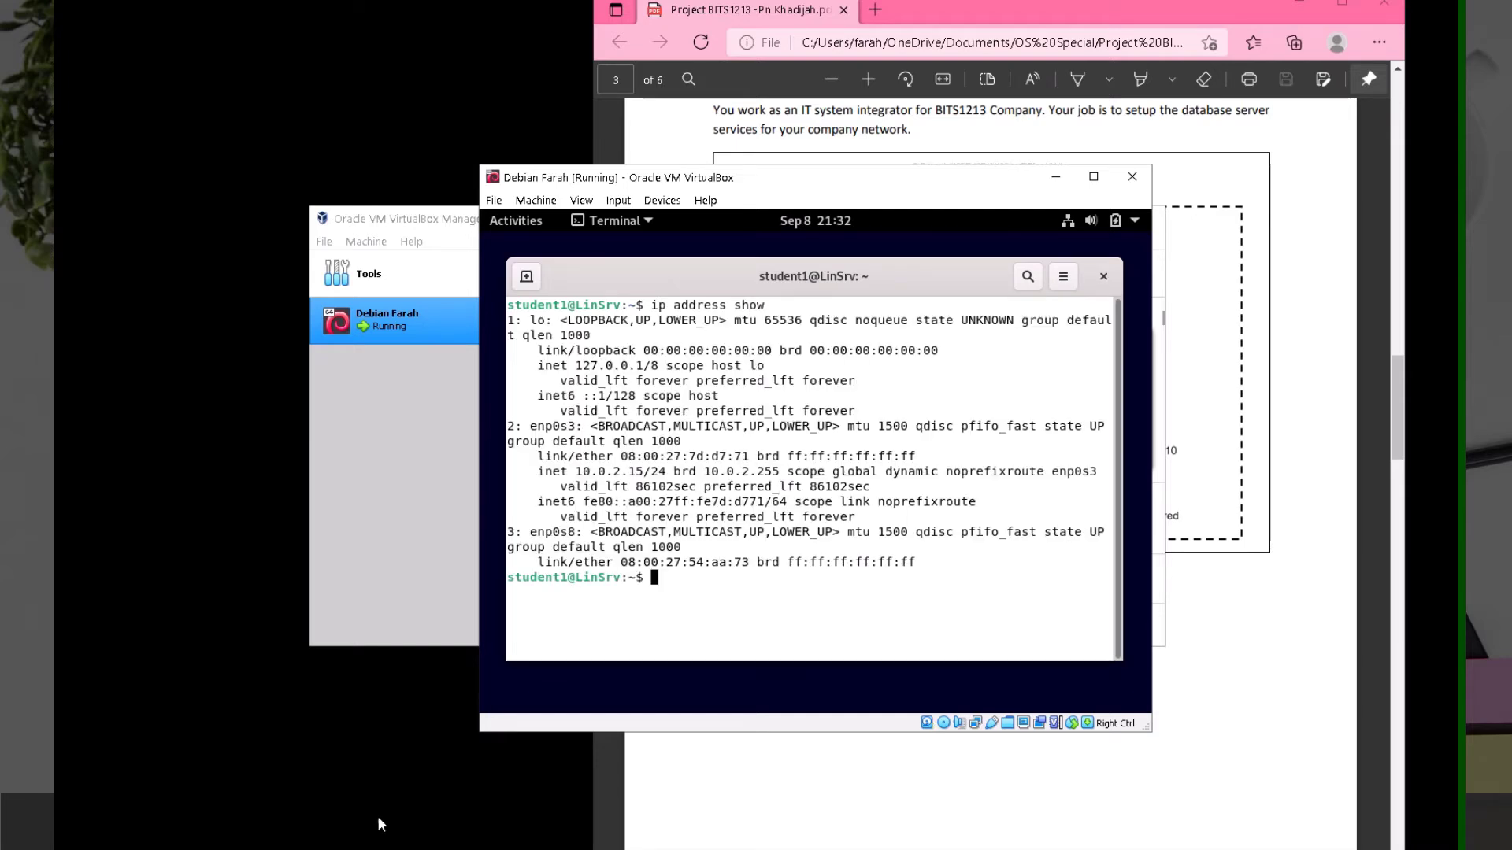
key(super)
Open Command Prompt and arrange it beside the Debian VM window.
click(113, 567)
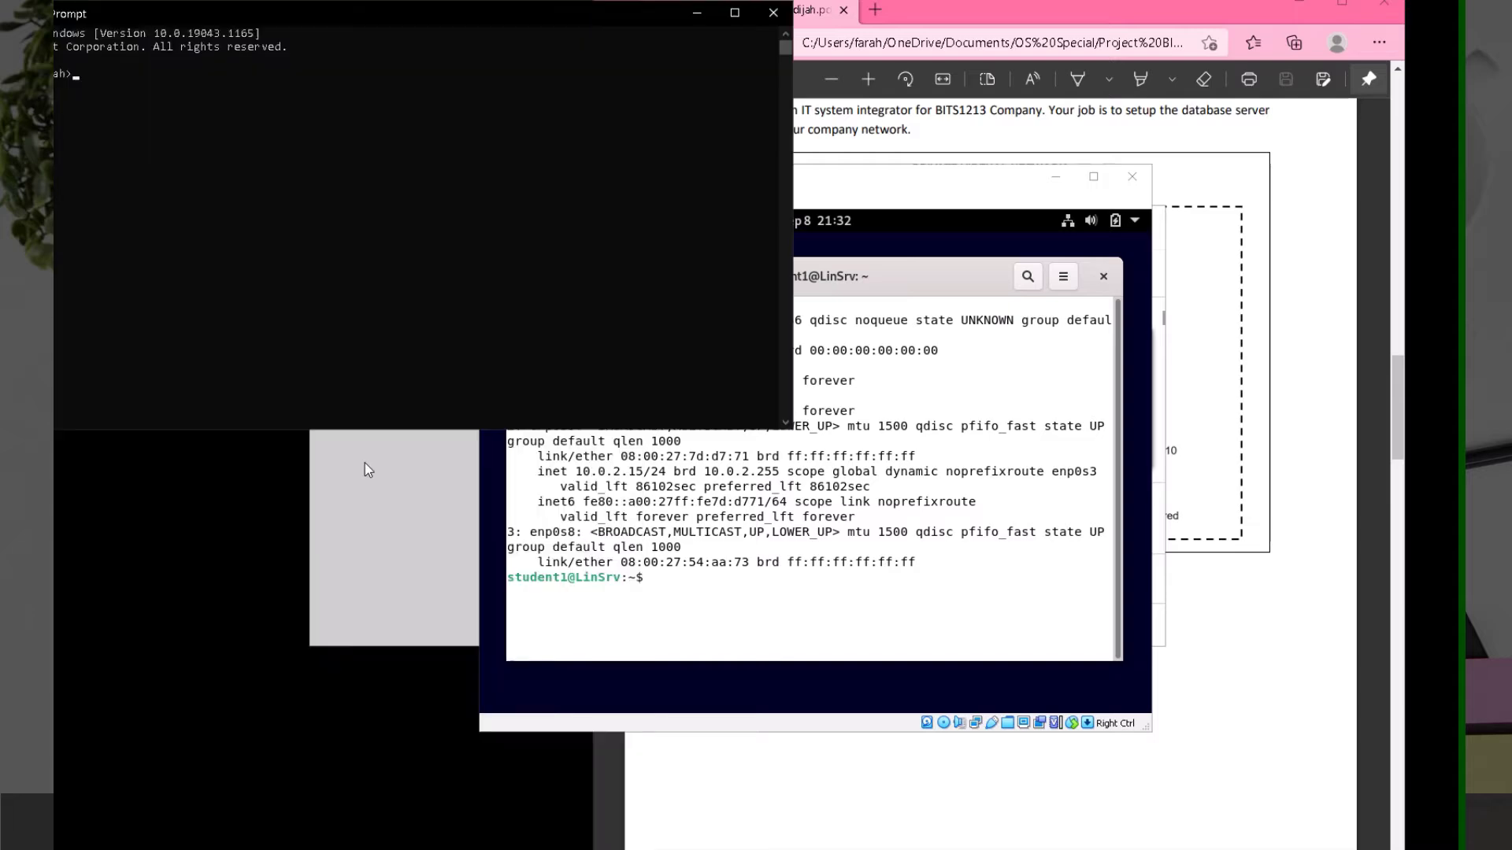
click(928, 202)
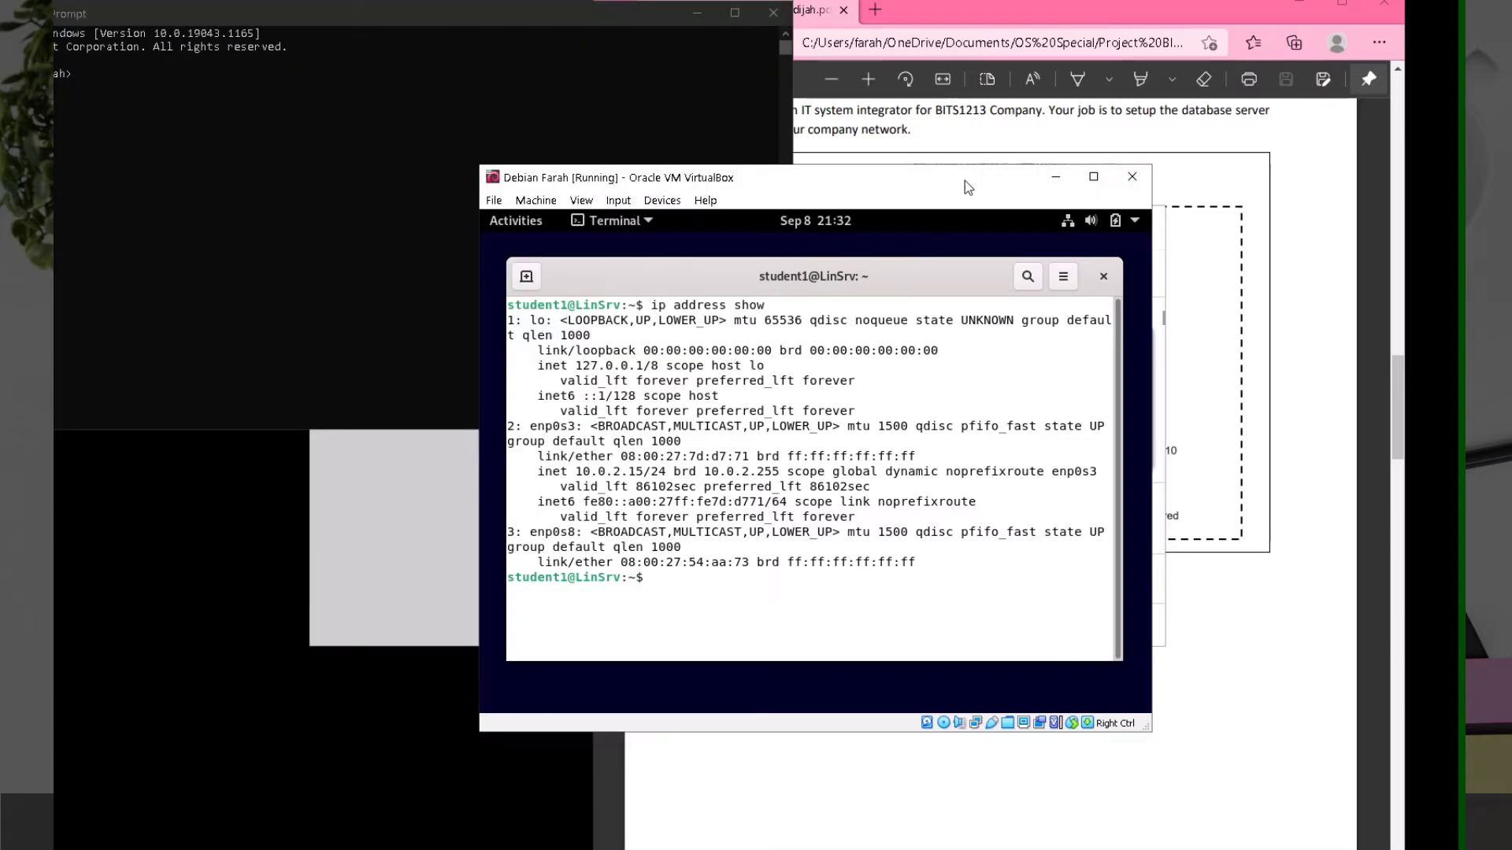
drag(966, 186, 1259, 179)
mouse_move(594, 14)
mouse_down()
mouse_move(662, 207)
mouse_move(735, 313)
mouse_up()
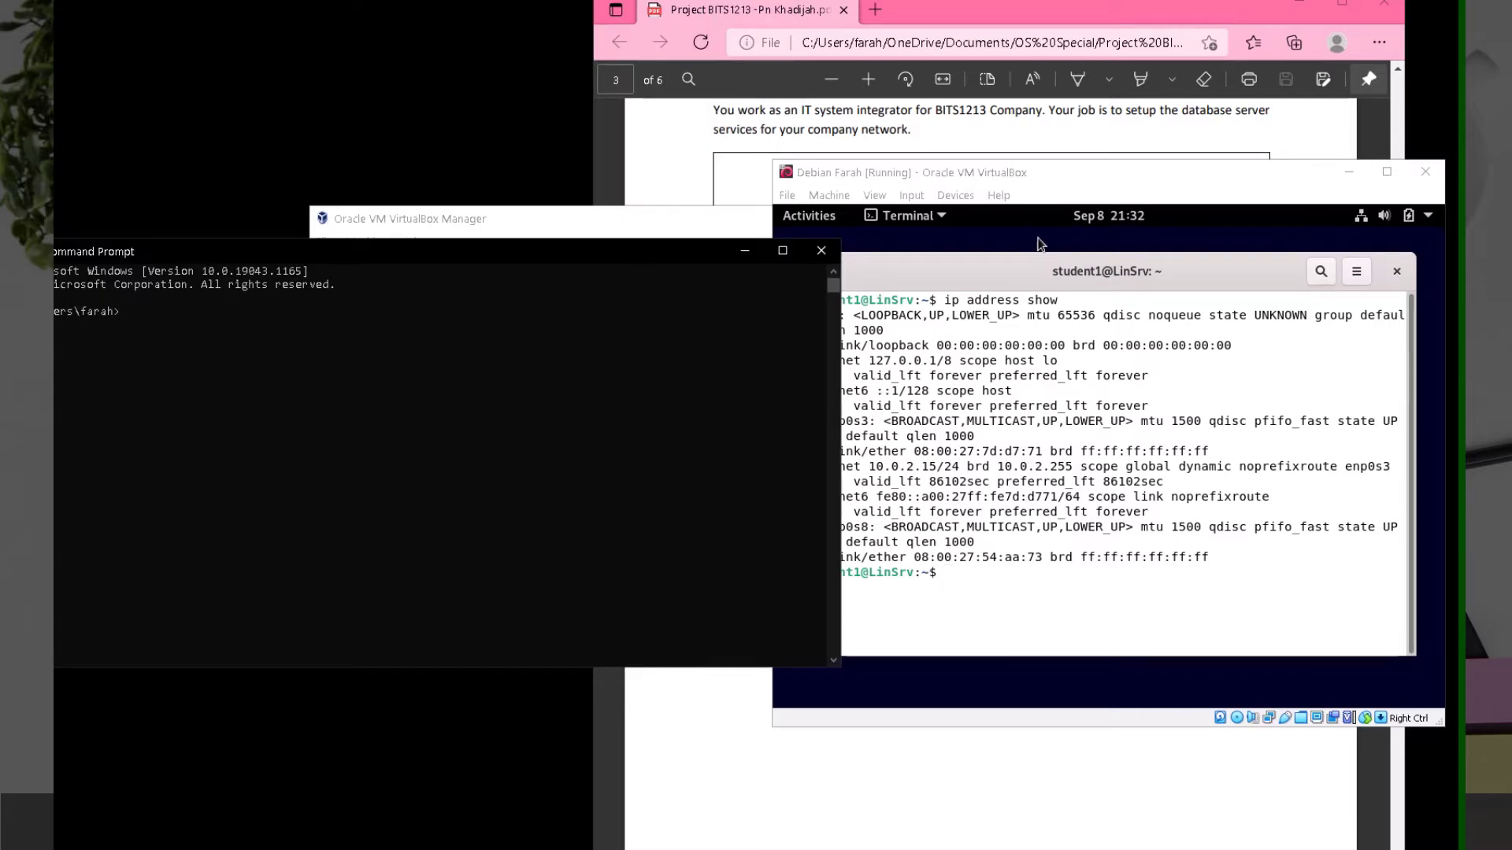
drag(1093, 172, 1136, 110)
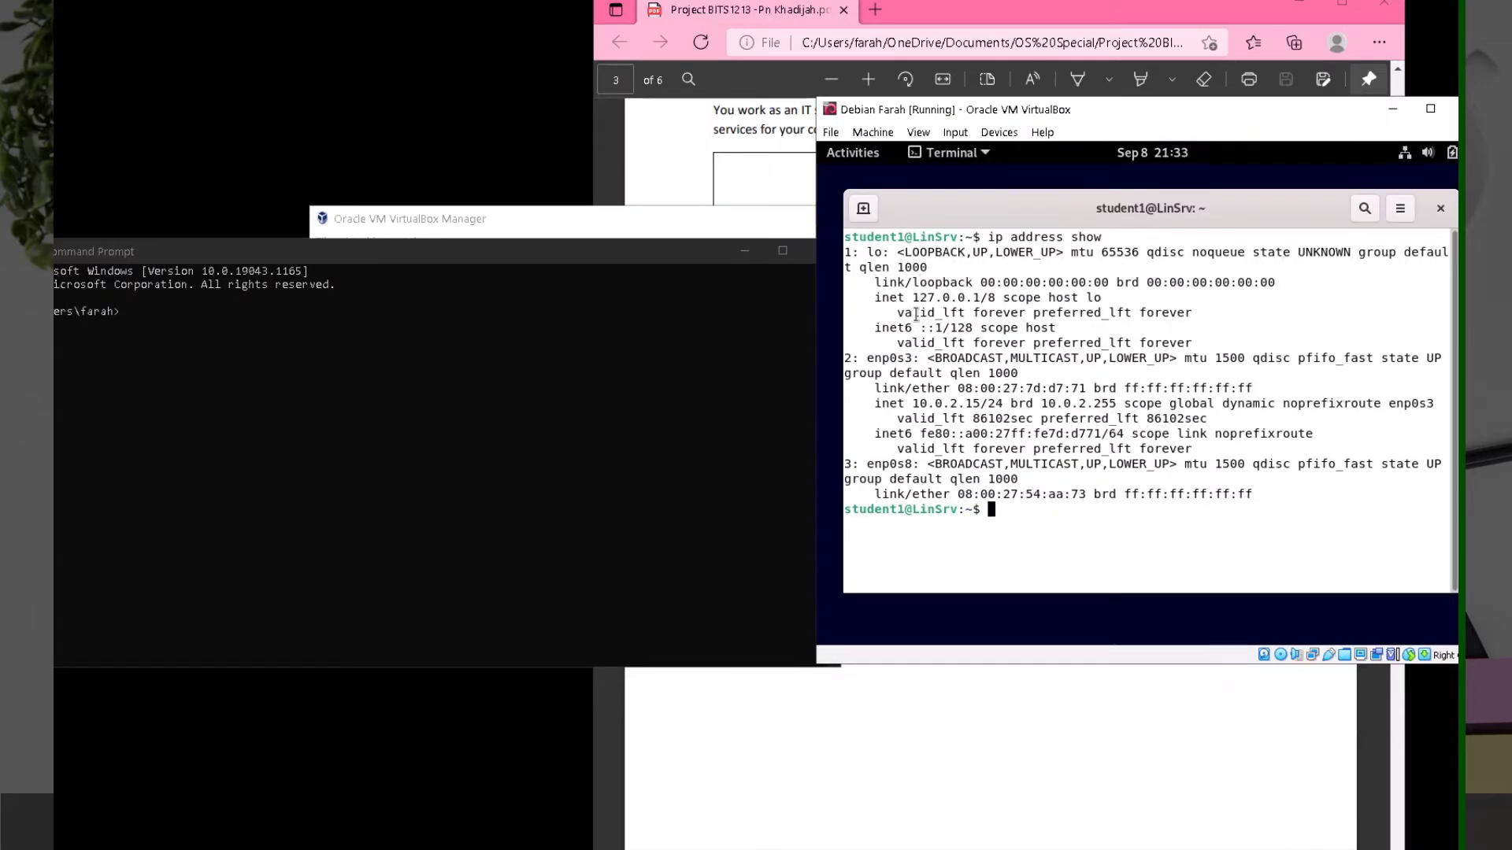
Copy 127.0.0.1 from the VM terminal and ping it from Command Prompt.
drag(913, 298, 980, 298)
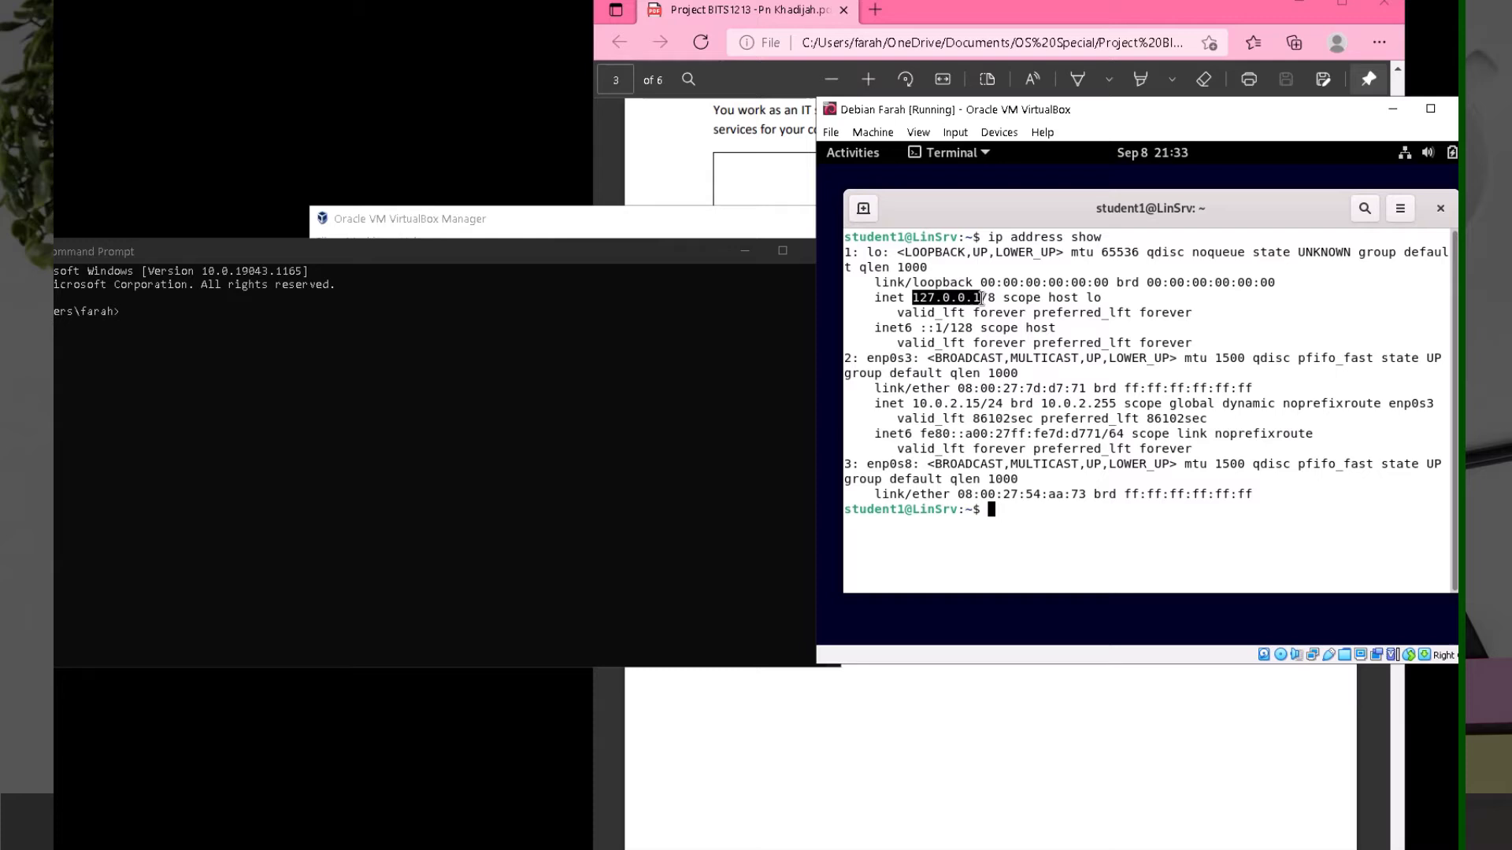
click(172, 304)
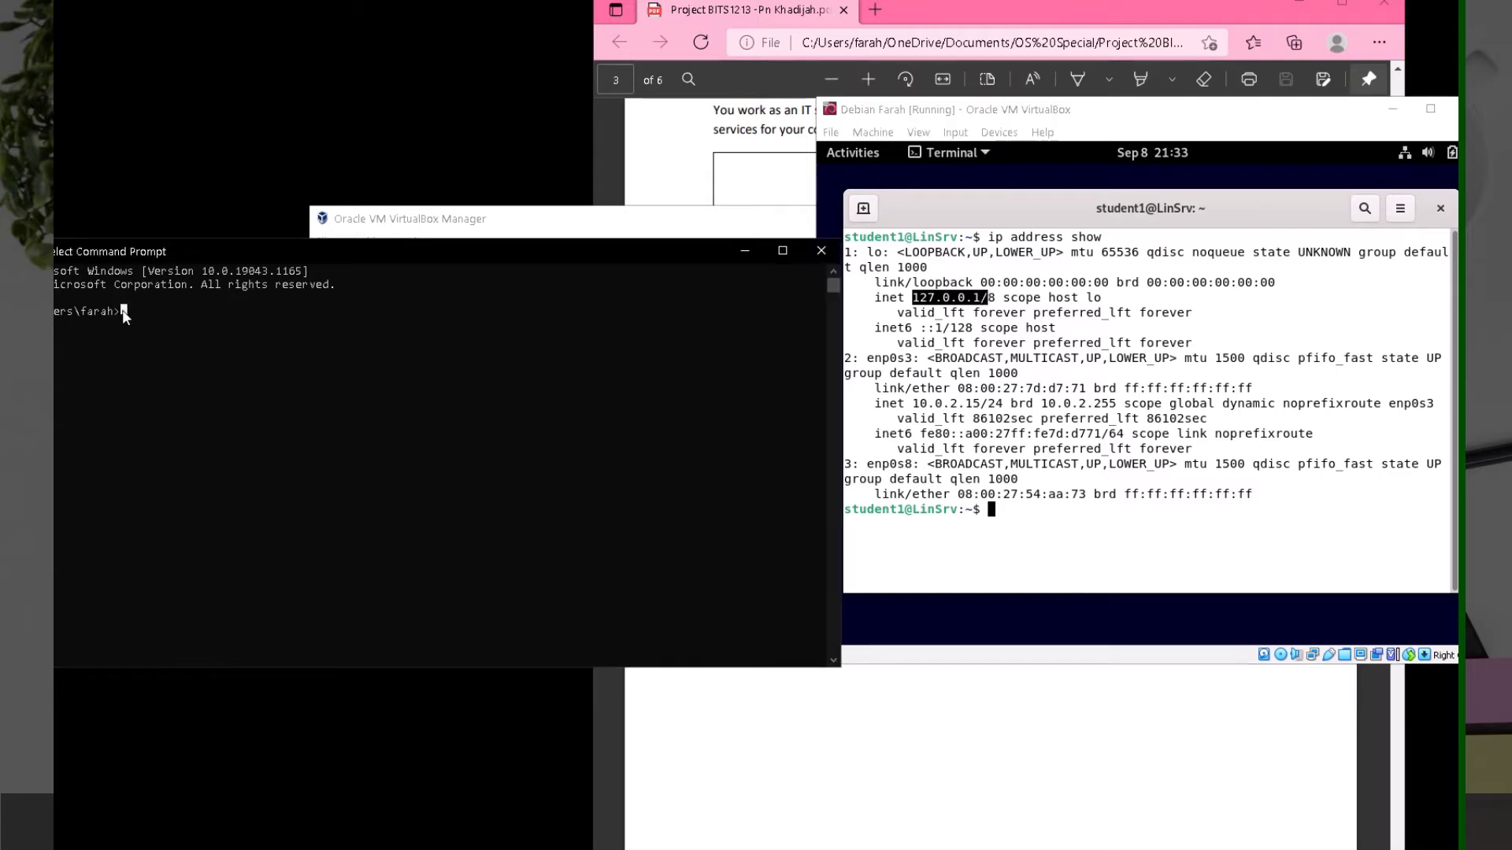
text(ping 127.0.0.)
text(127.0.0.1)
key(Return)
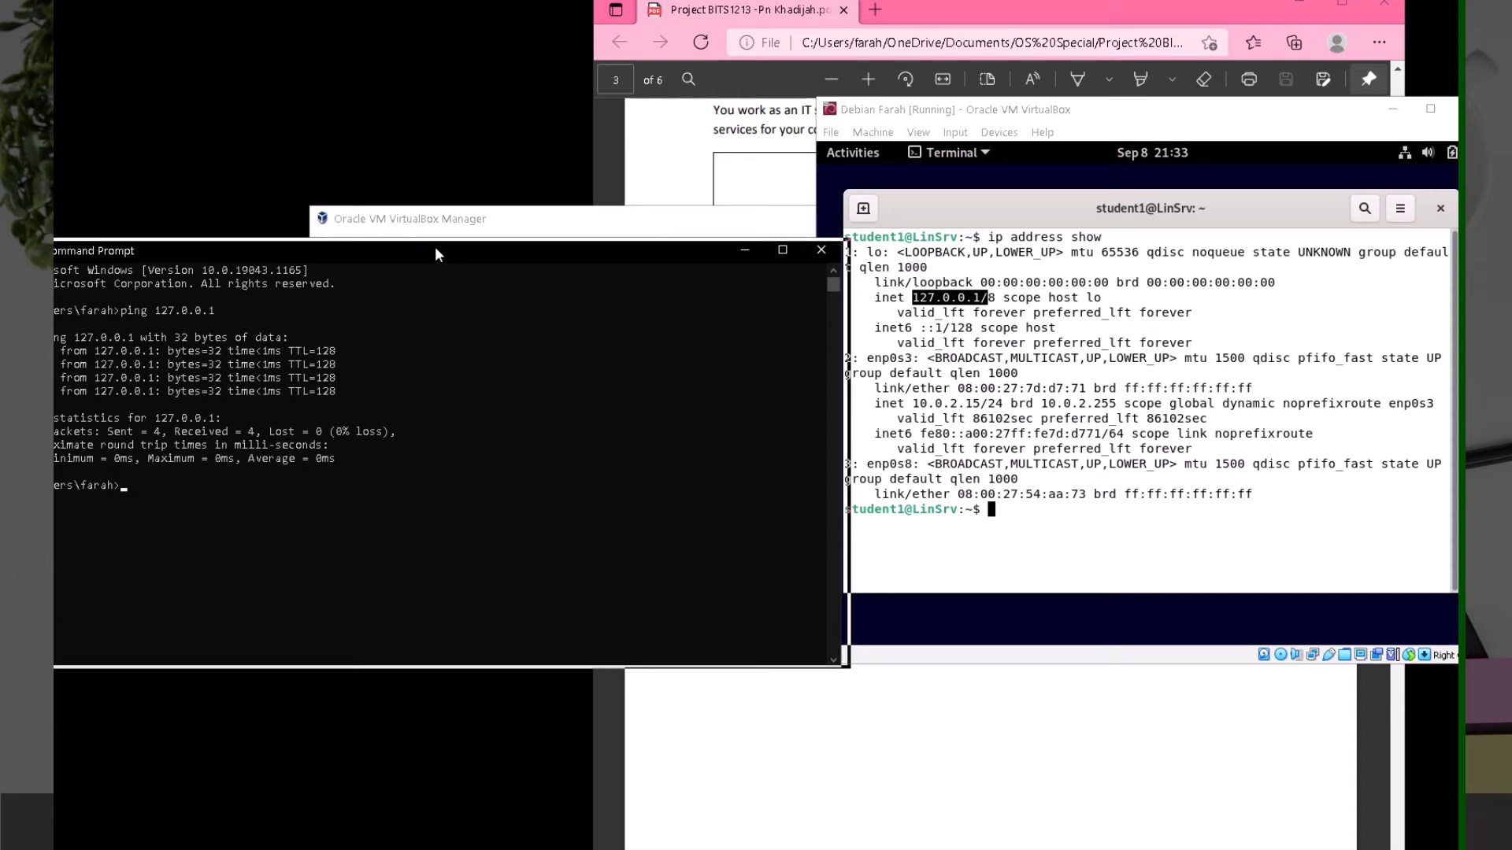
drag(435, 247, 470, 235)
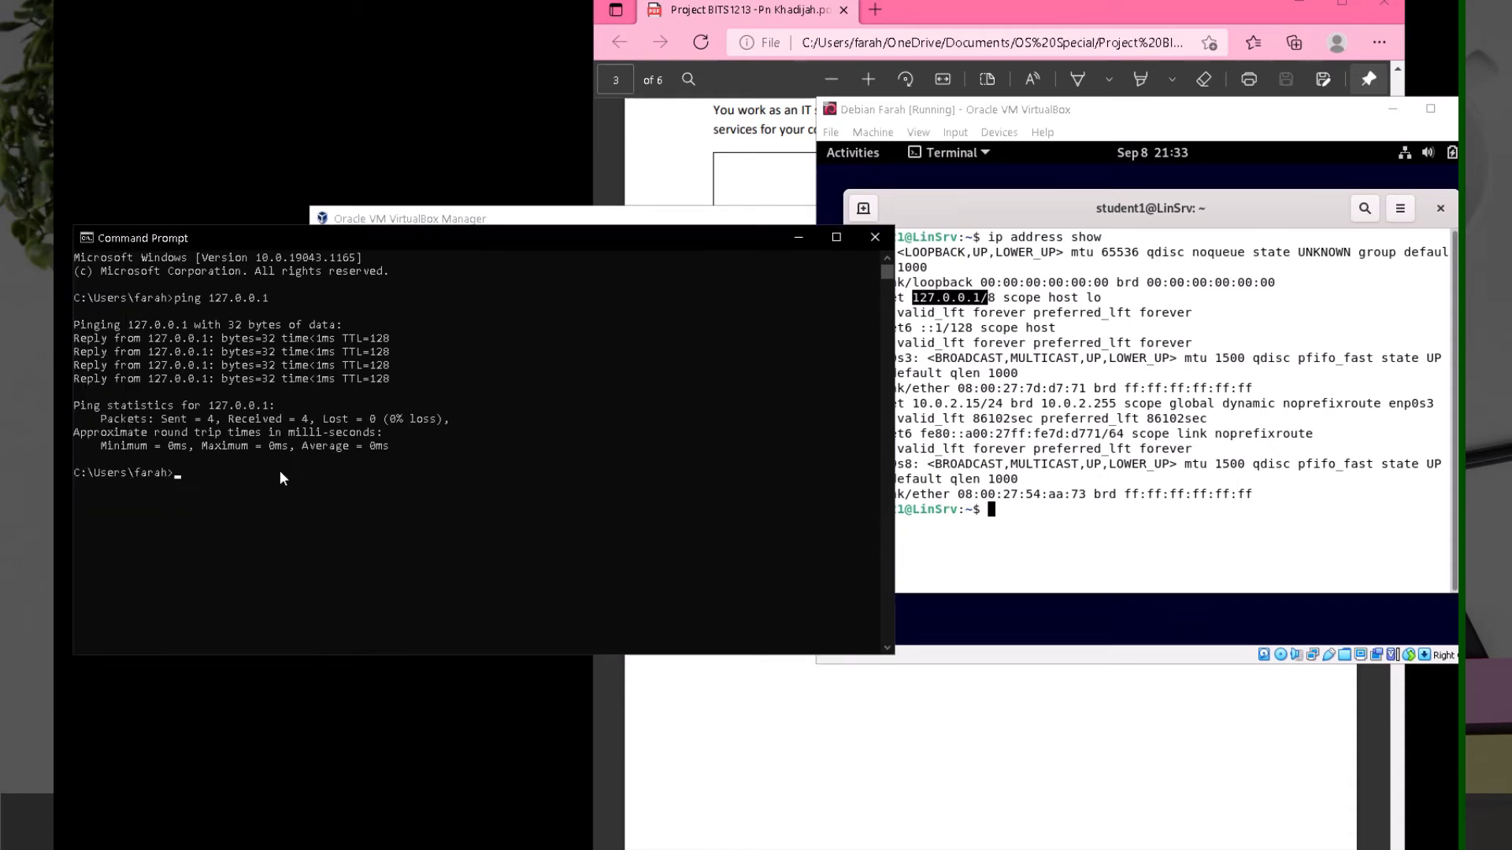
Bring the project PDF forward, then return Command Prompt to the front.
click(714, 169)
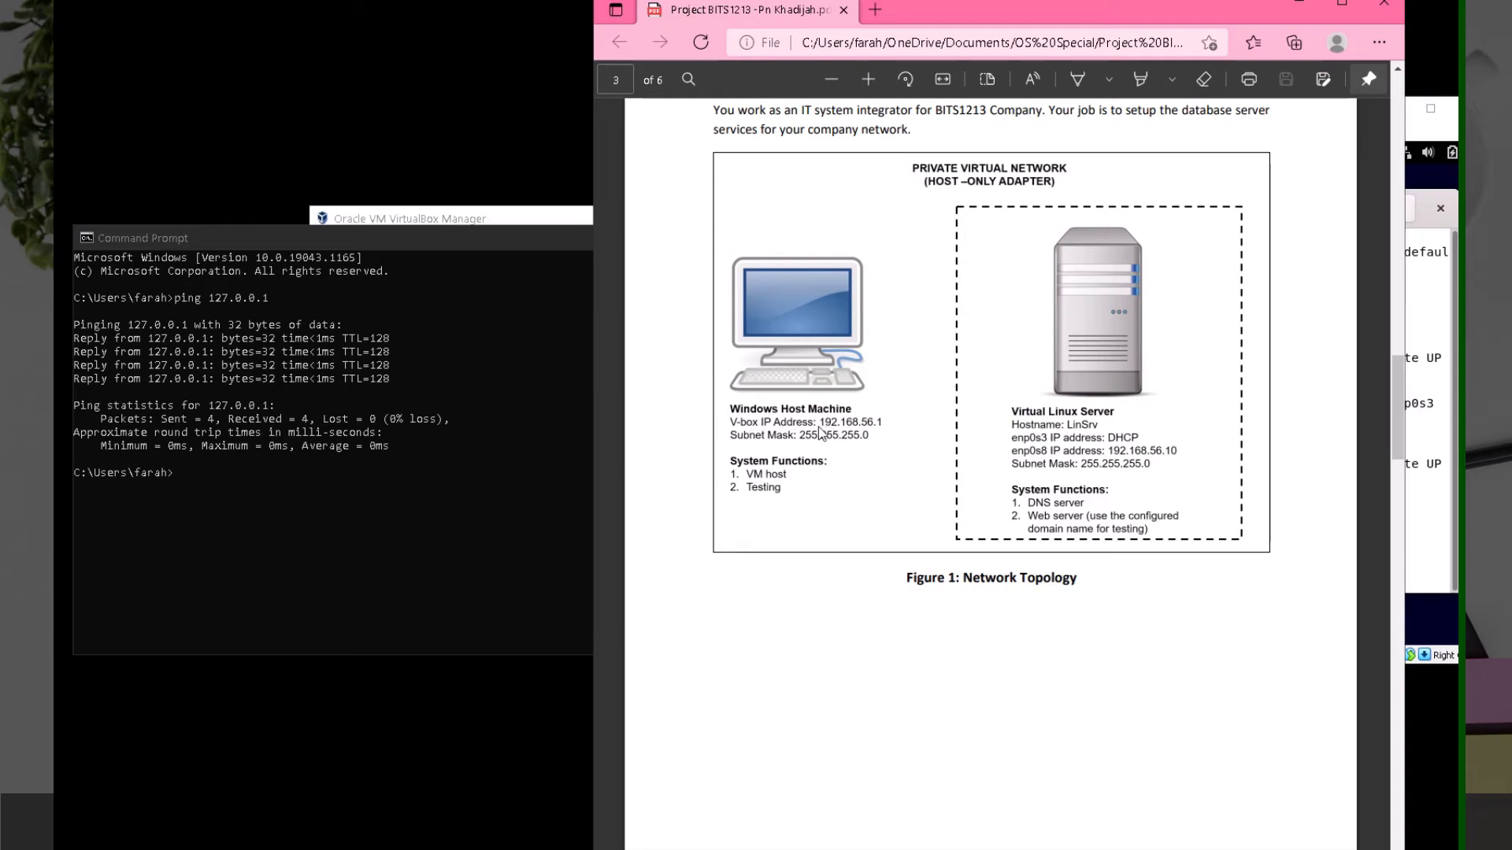
click(187, 473)
click(840, 452)
click(195, 478)
Ping 192.168.56.1 from Command Prompt with 0% loss, then close the window.
click(177, 474)
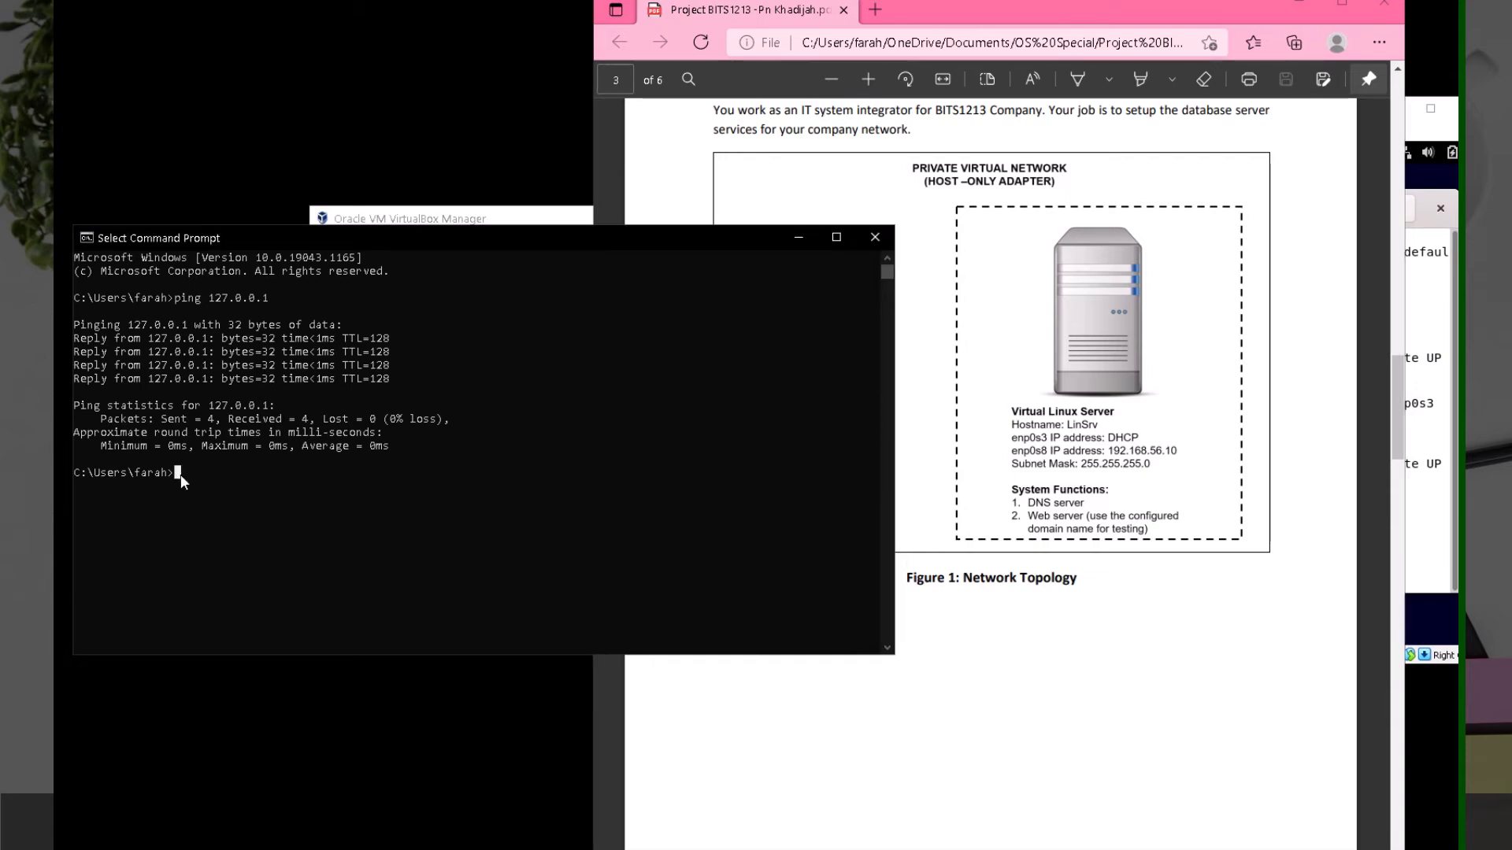
text(ping)
drag(892, 431, 526, 426)
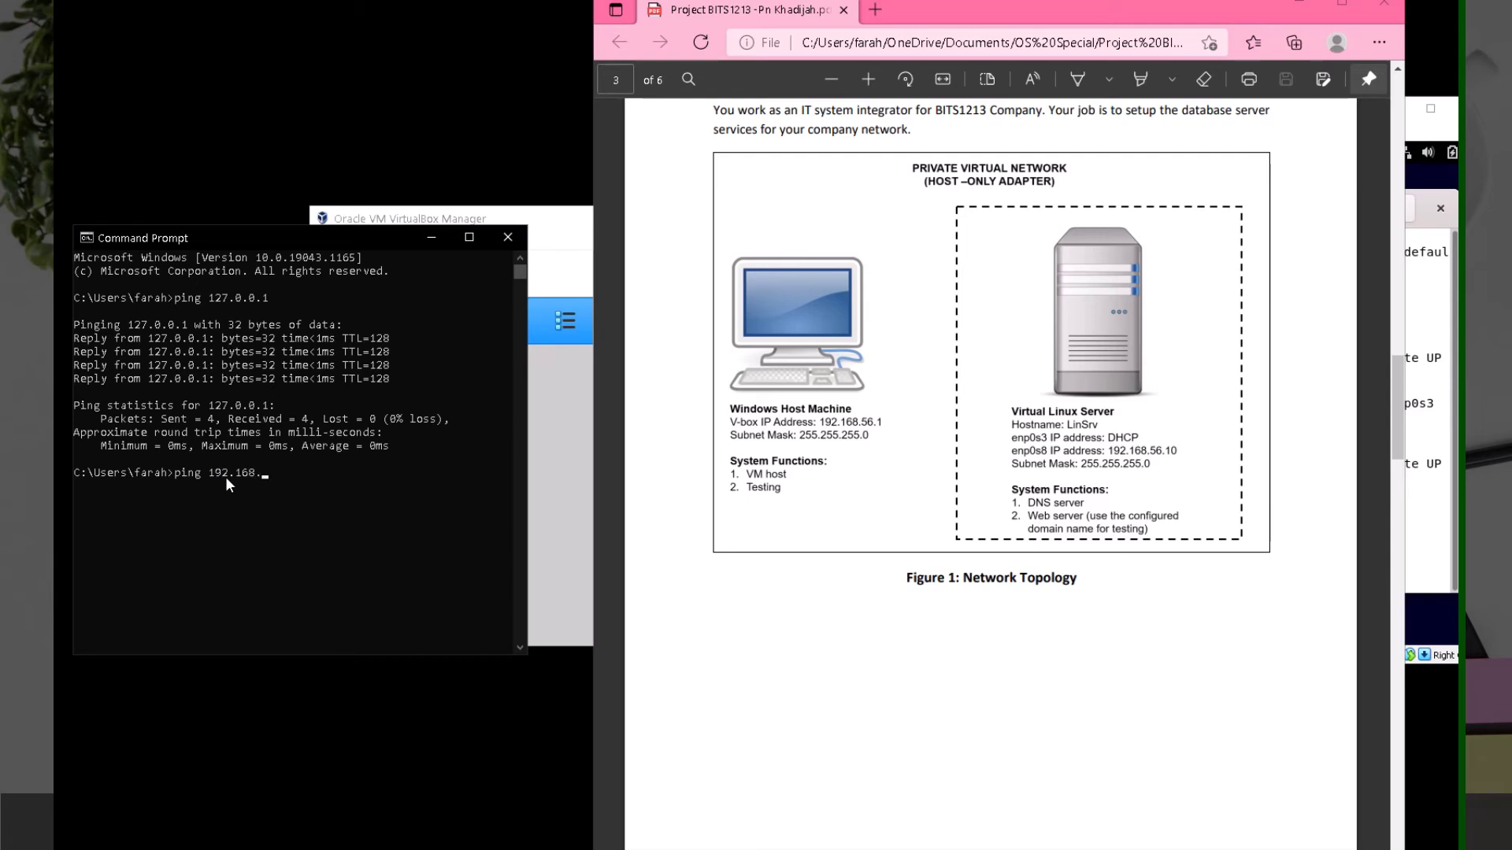
text(56.1)
key(Return)
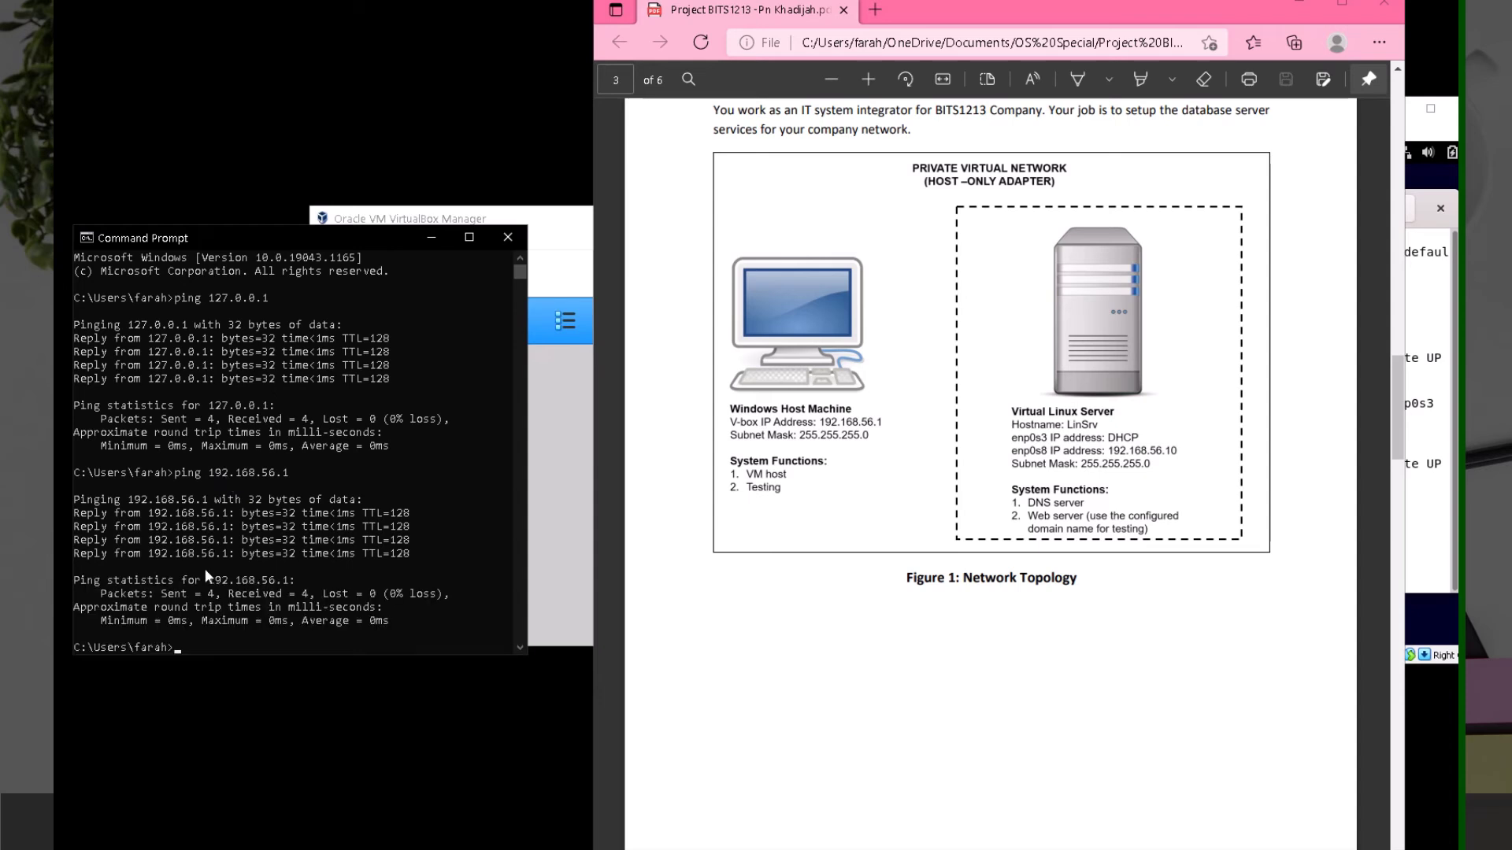
click(508, 237)
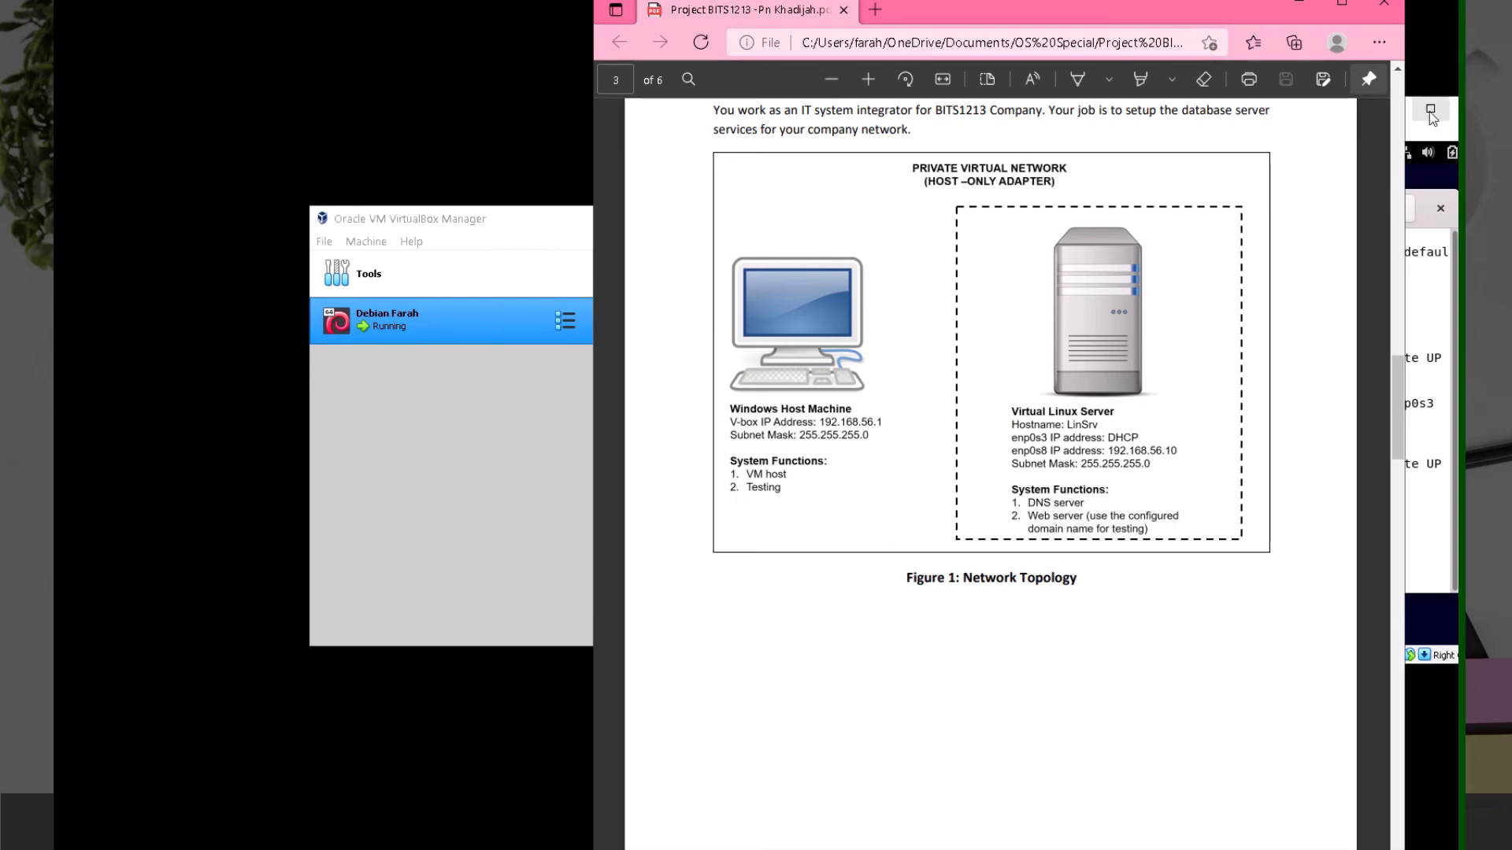
Bring the Debian VM forward and close its terminal.
click(1420, 140)
drag(1301, 119, 990, 147)
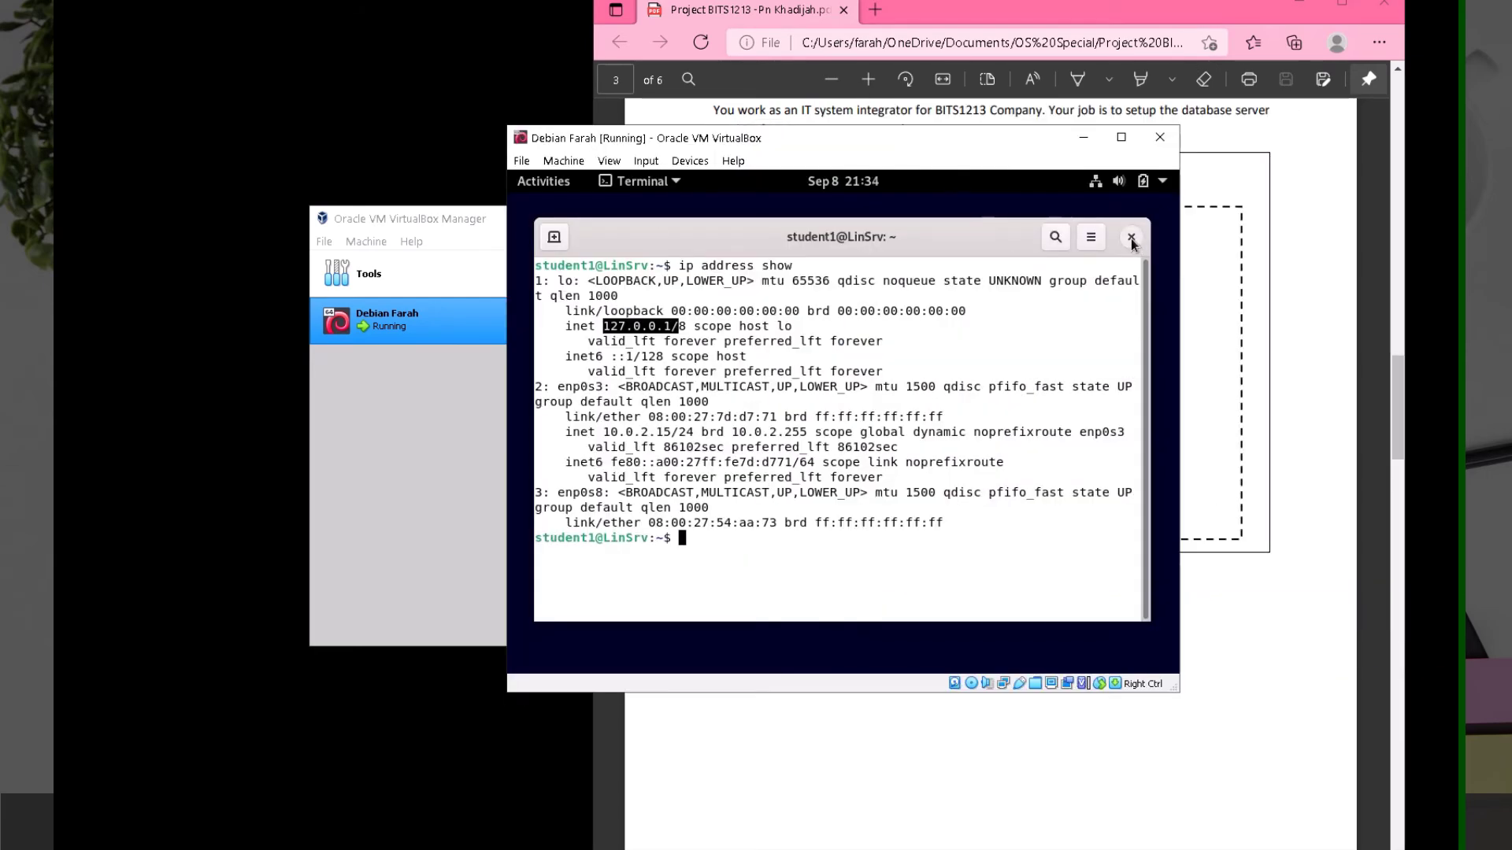
click(1132, 237)
Launch Firefox ESR in the VM and load YouTube from Top Sites.
click(544, 181)
click(532, 308)
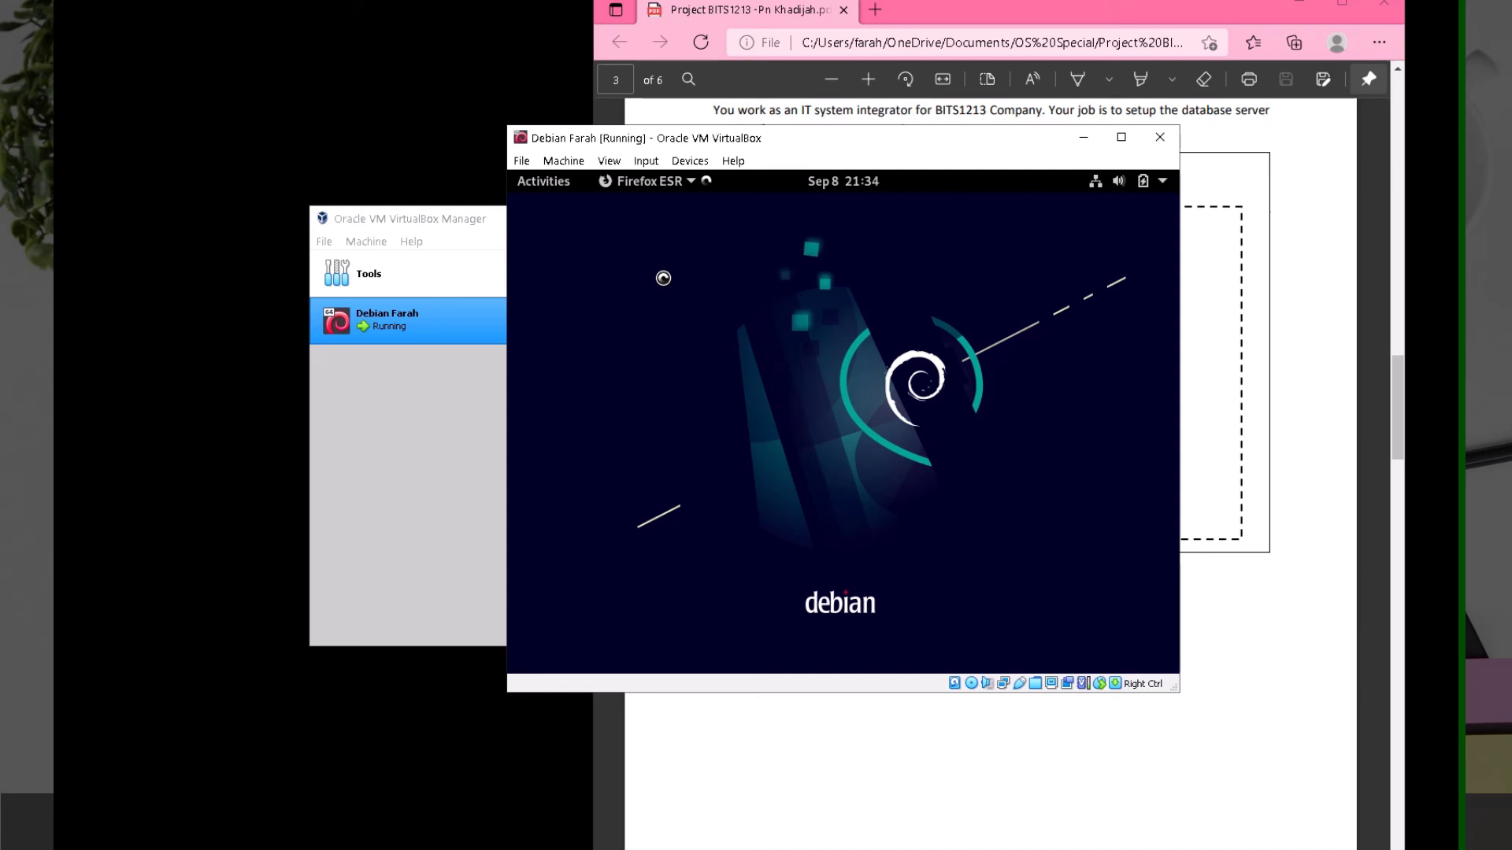
drag(871, 152, 819, 160)
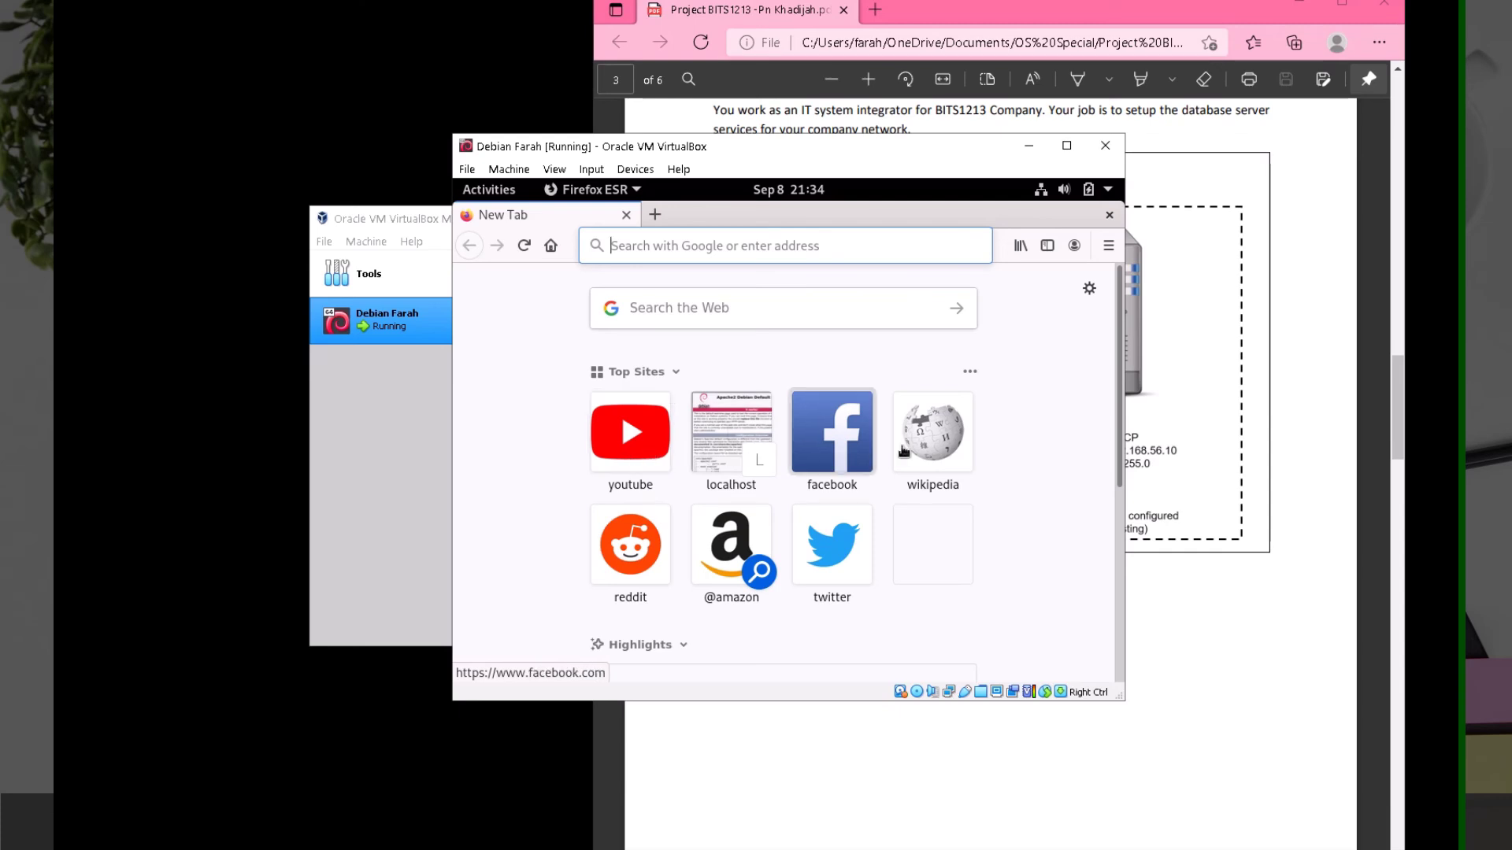
click(630, 440)
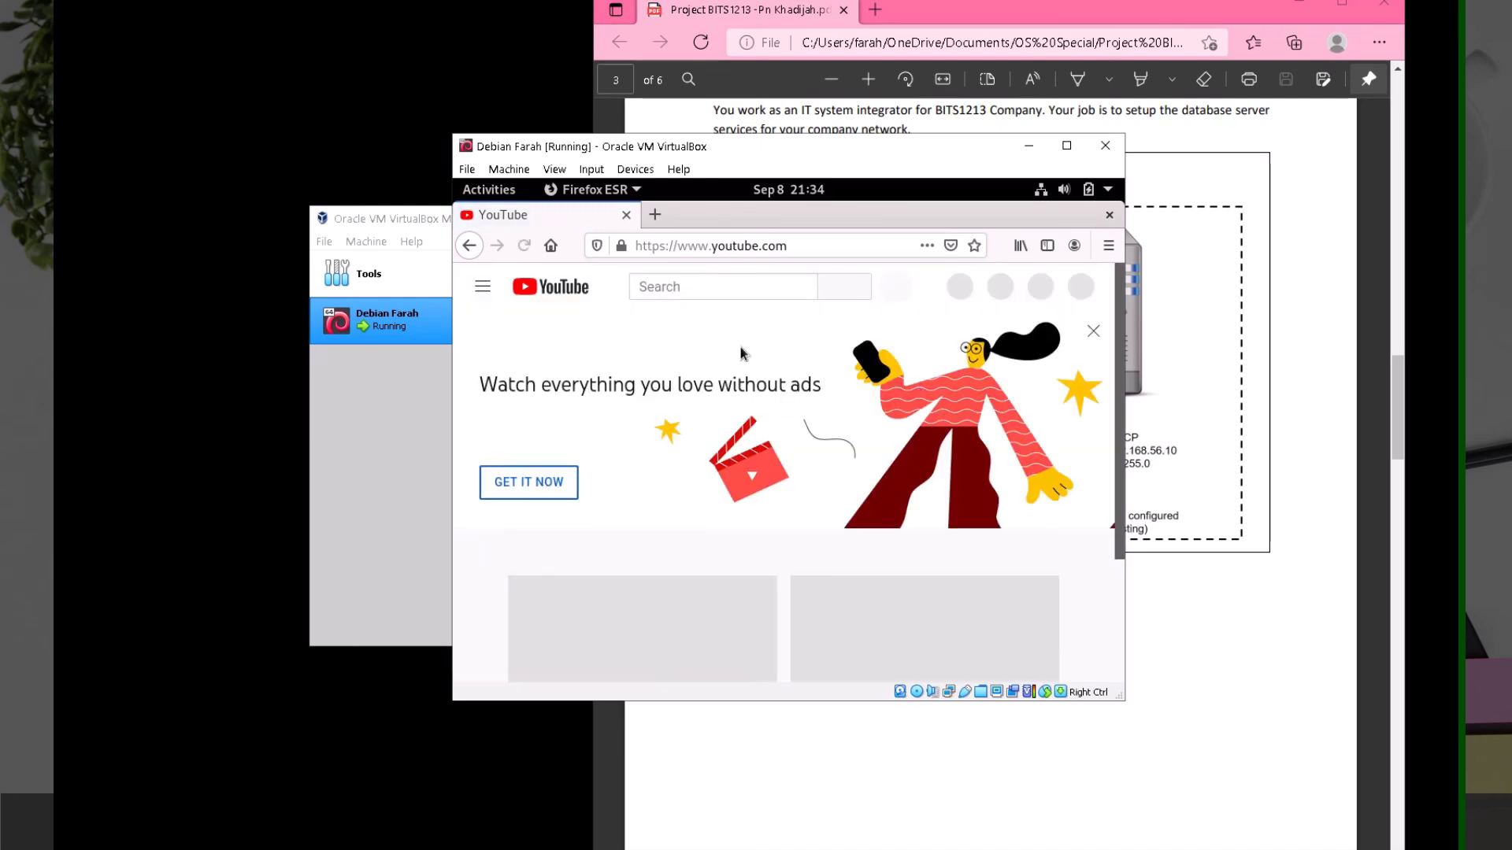
scroll(783, 554, down, 2)
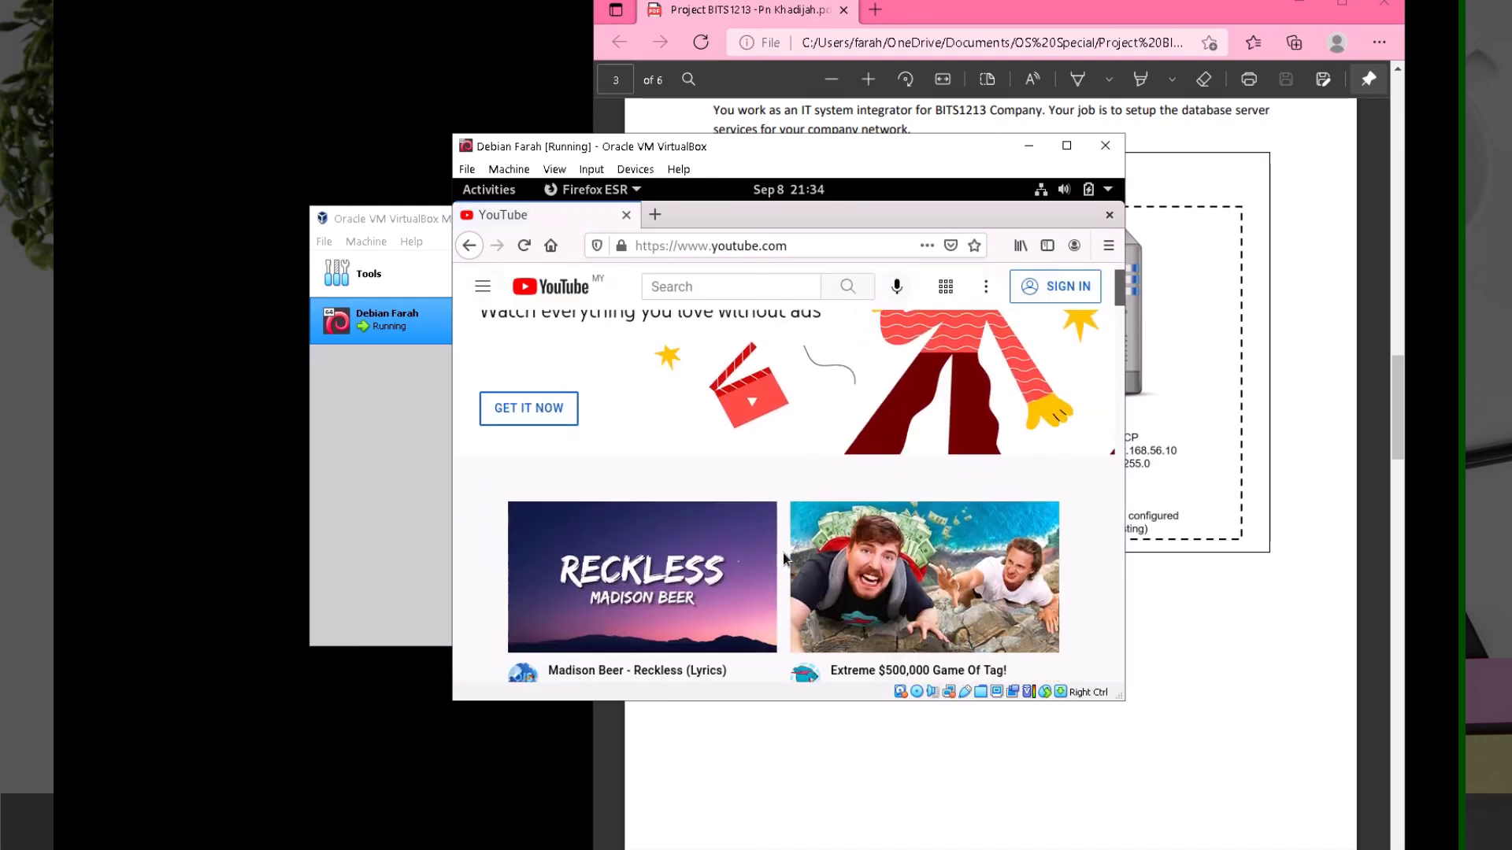
scroll(783, 553, down, 1)
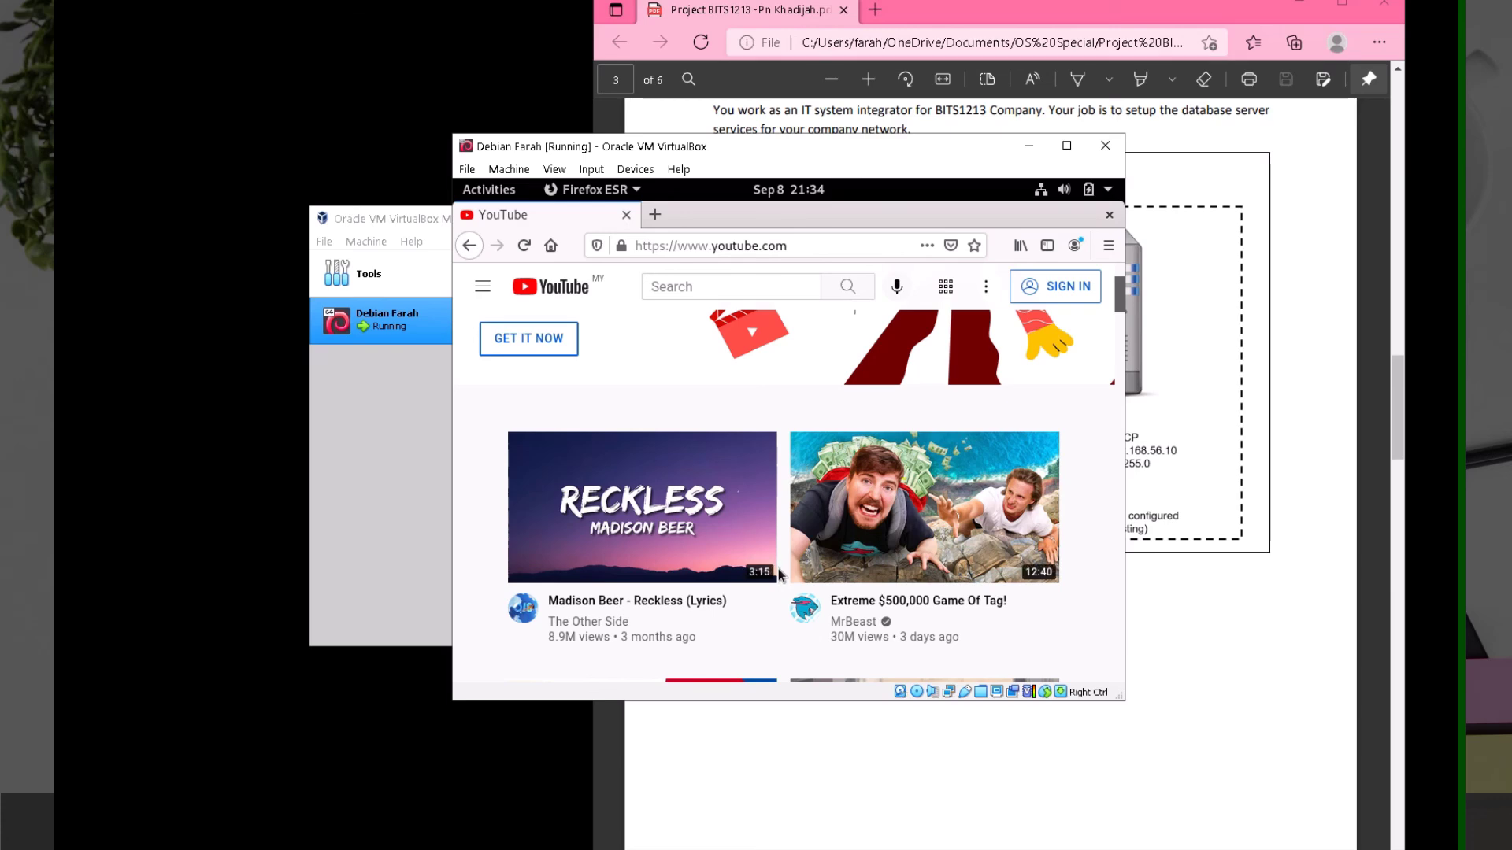
scroll(783, 557, up, 3)
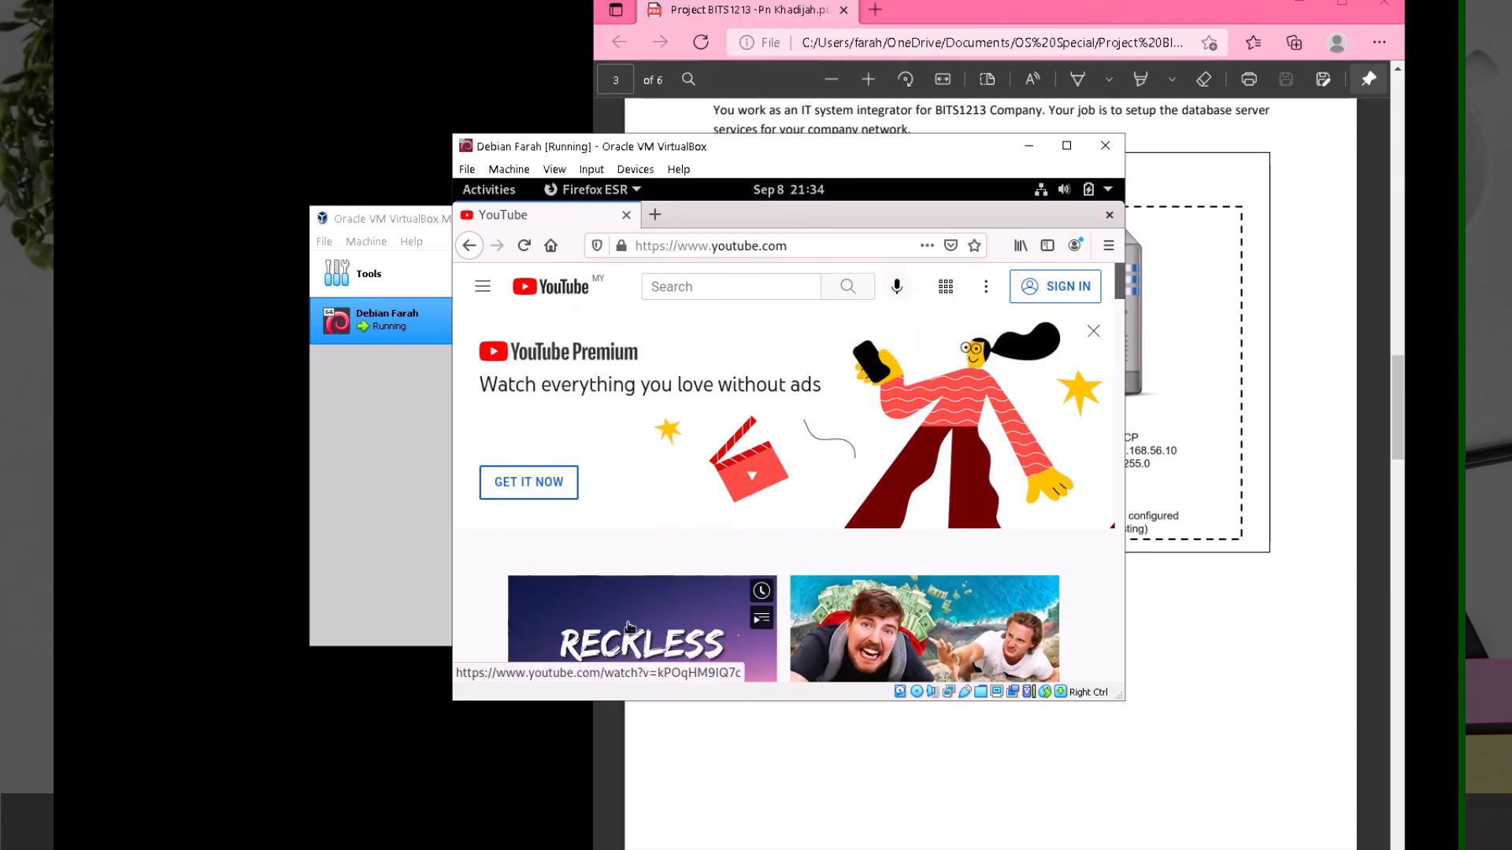